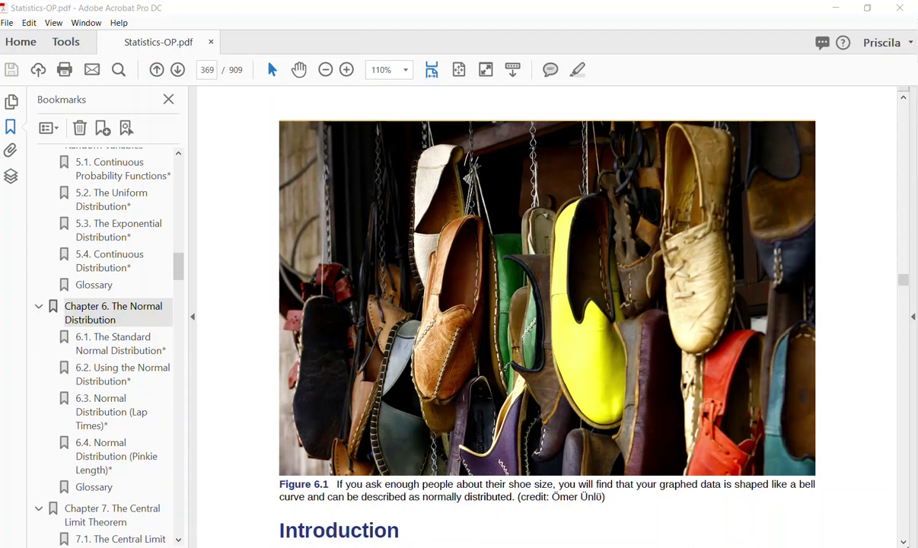
Read the Chapter 6 introduction and chapter objectives down to the start of textbook page 362.
{"action": "left_click", "coordinate": [904, 543]}
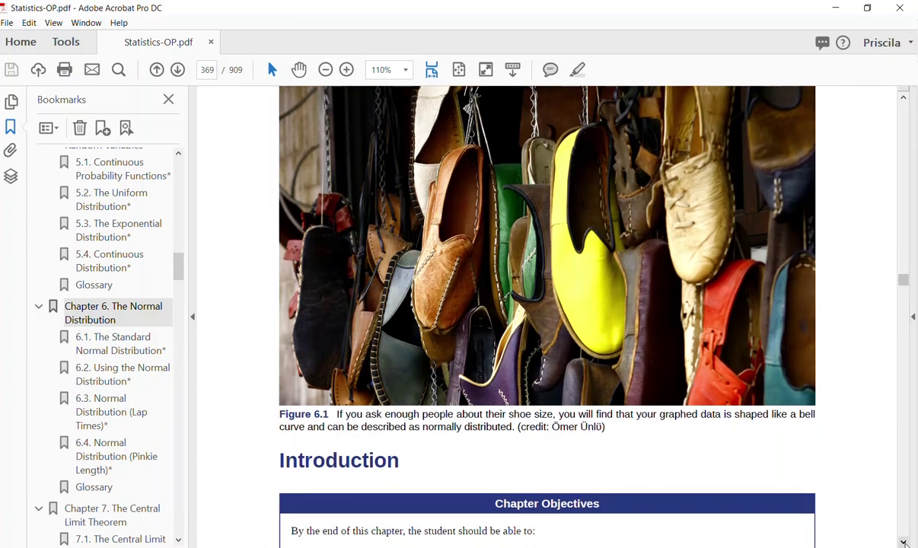
{"action": "left_click", "coordinate": [904, 543]}
{"action": "left_click", "coordinate": [904, 543]}
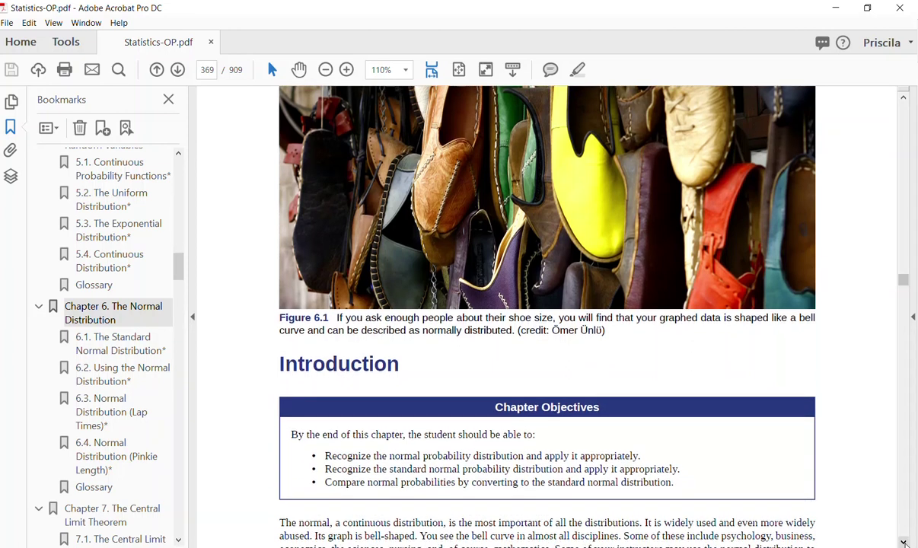
{"action": "left_click", "coordinate": [904, 543]}
{"action": "left_click", "coordinate": [904, 542]}
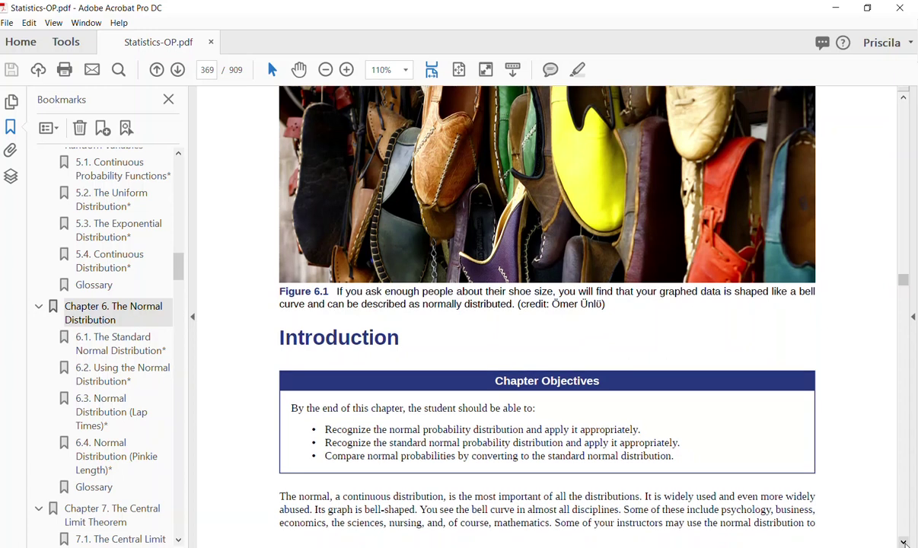
{"action": "left_click", "coordinate": [904, 543]}
{"action": "left_click", "coordinate": [904, 543]}
{"action": "left_click", "coordinate": [904, 543]}
{"action": "left_click", "coordinate": [904, 543]}
{"action": "left_click", "coordinate": [904, 543]}
{"action": "left_click", "coordinate": [904, 543]}
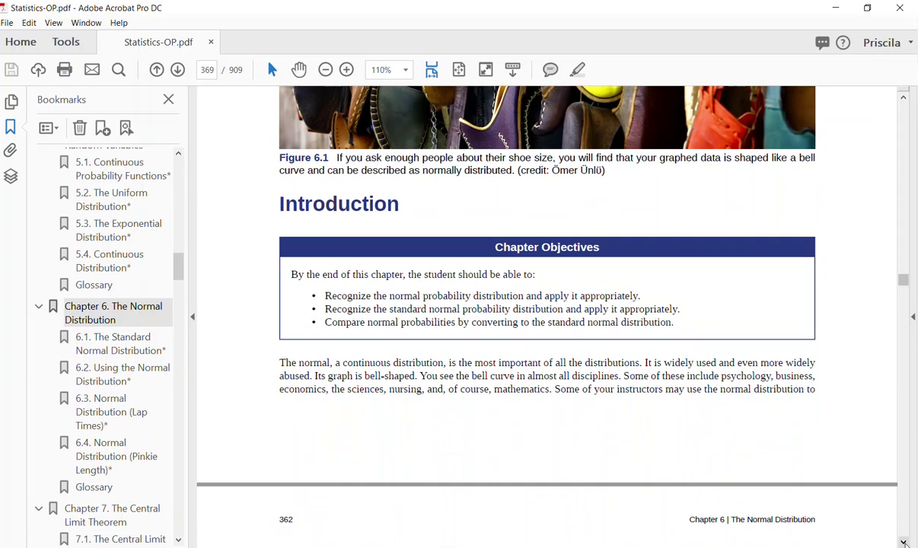
{"action": "left_click", "coordinate": [904, 543]}
{"action": "left_click", "coordinate": [904, 543]}
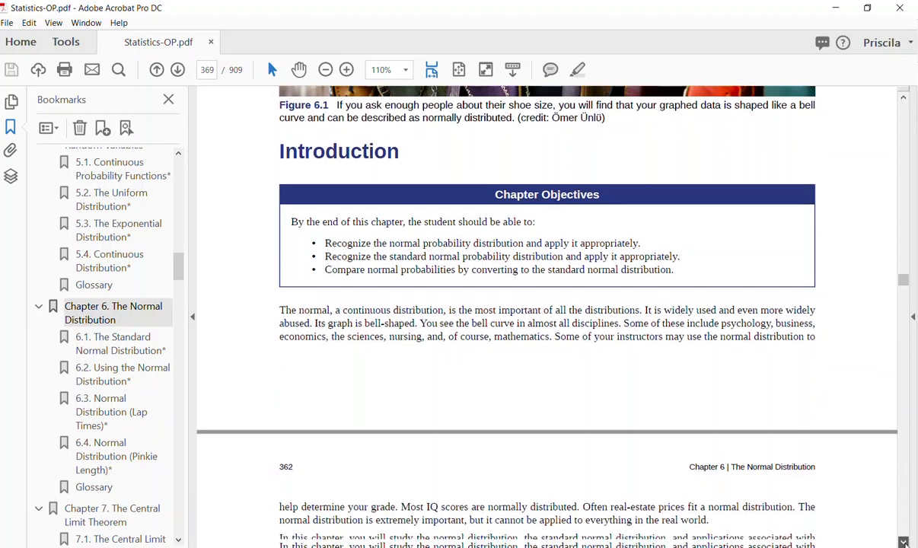
{"action": "left_click", "coordinate": [904, 543]}
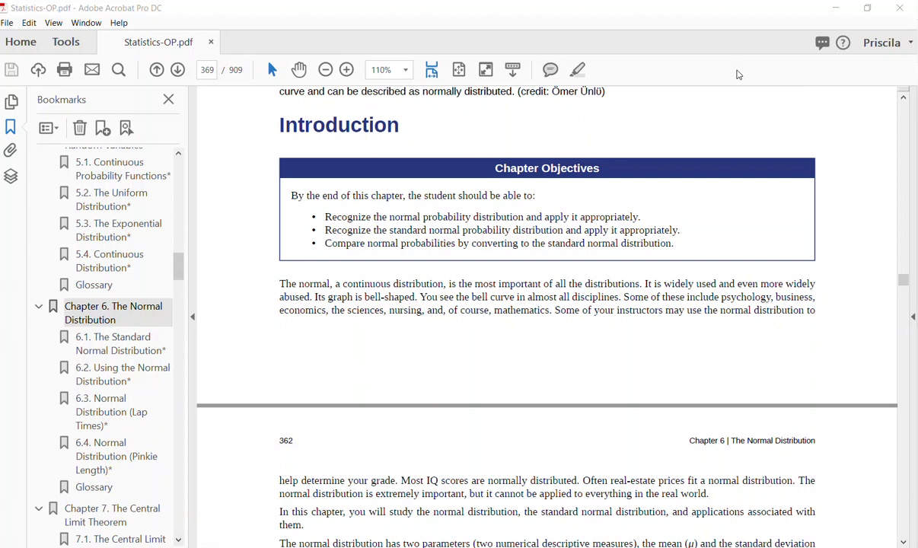
Switch to the Excel workbook to view the bell curve on the Chp 6 - 10 sheet, then return to the textbook PDF.
{"action": "key", "text": "alt+Tab"}
{"action": "left_click", "coordinate": [135, 524]}
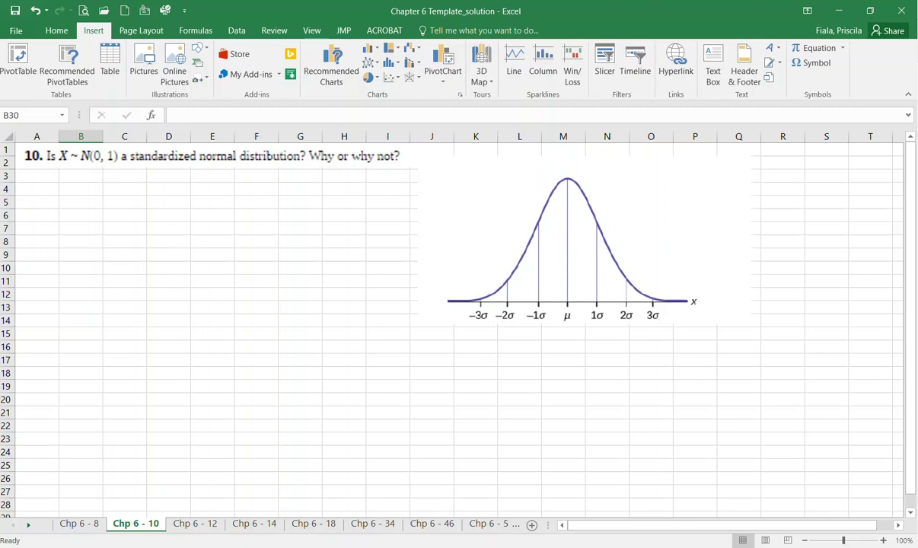
{"action": "key", "text": "super+Down"}
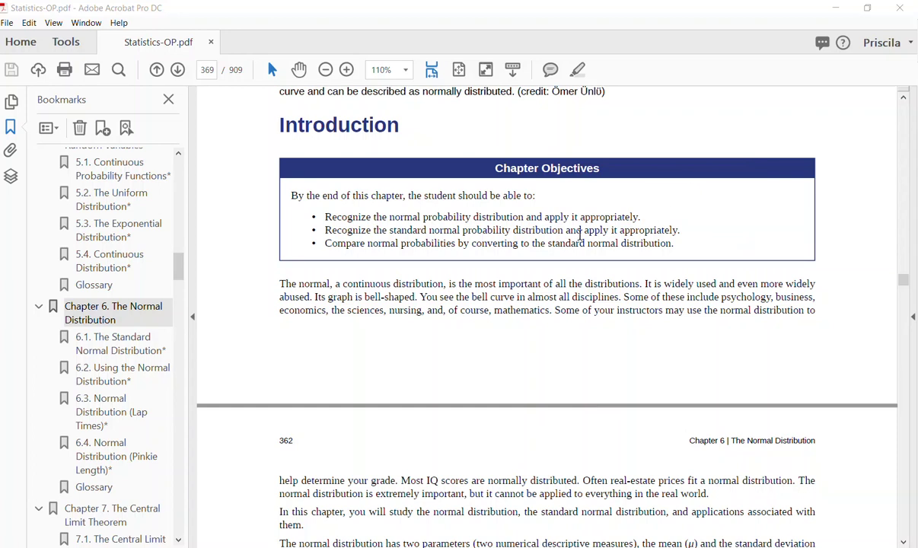
Go back to the shoe photo in Figure 6.1 and compare it with the bell curve in the Excel workbook.
{"action": "left_click", "coordinate": [903, 97]}
{"action": "left_click_drag", "start_coordinate": [904, 97], "coordinate": [904, 98]}
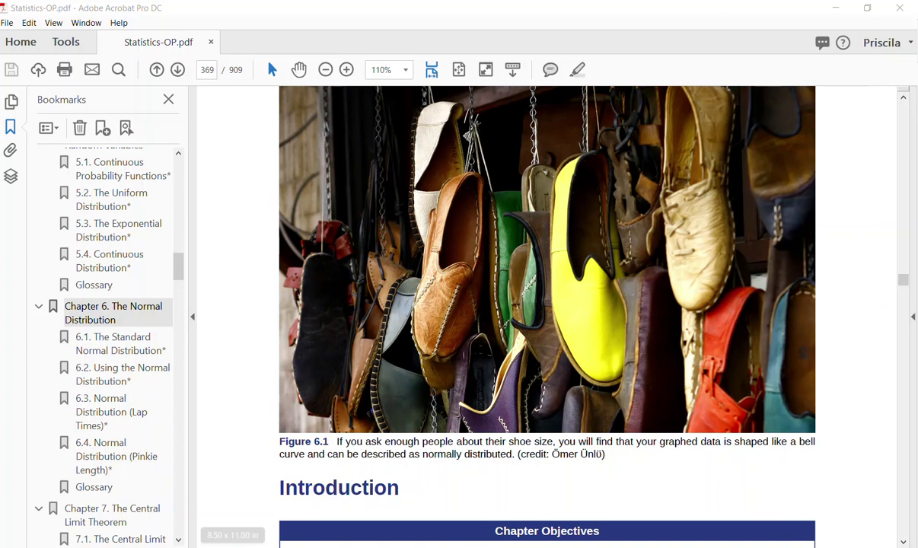
{"action": "key", "text": "alt+Tab"}
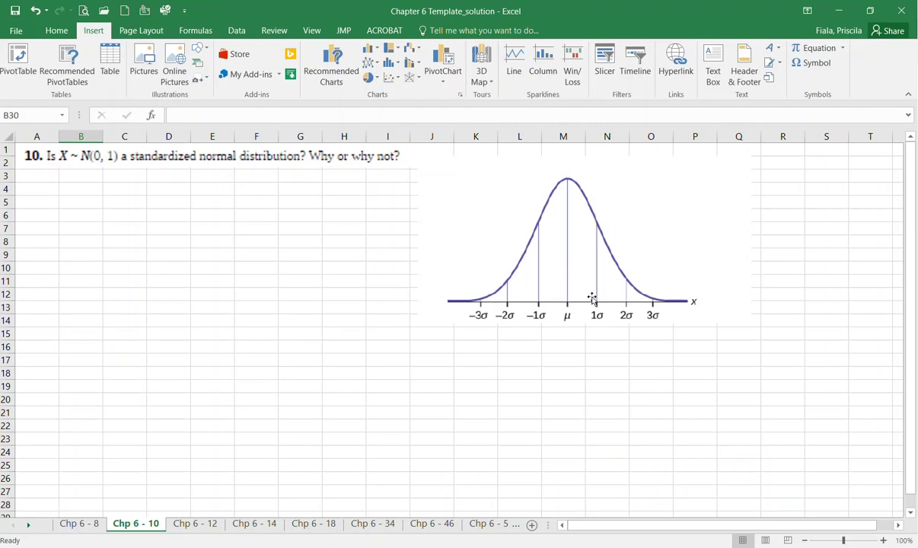
{"action": "key", "text": "alt+Tab"}
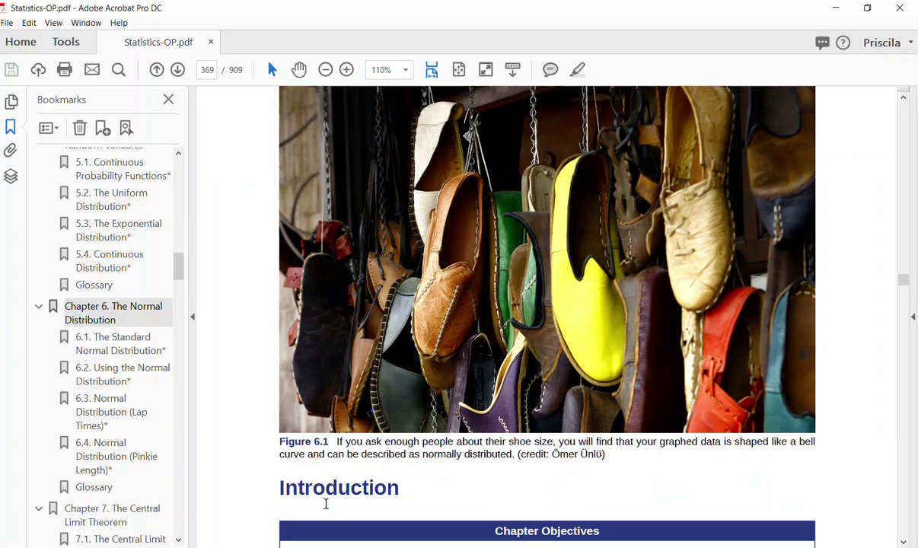
Read the textbook from the normal distribution introduction through section 6.1 and its z-score formula to Example 6.1.
{"action": "left_click", "coordinate": [909, 312]}
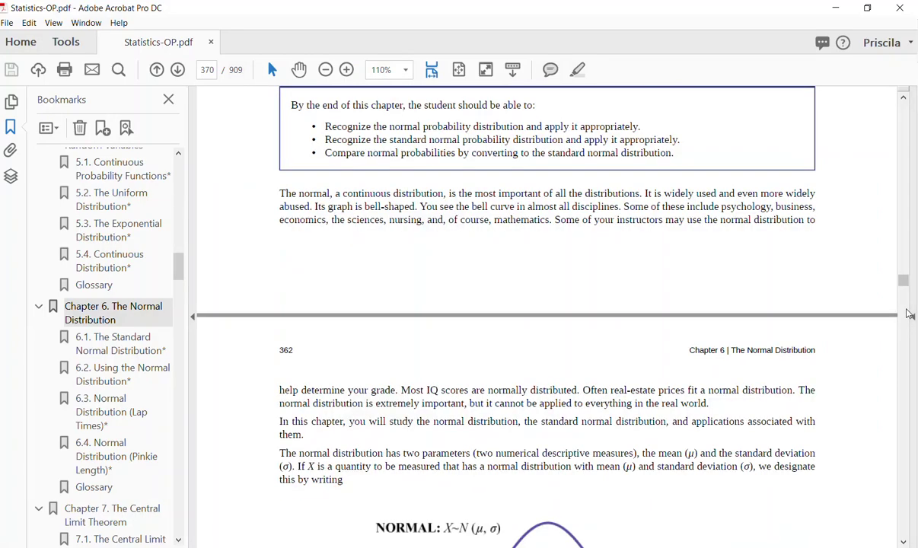
{"action": "left_click", "coordinate": [903, 542]}
{"action": "scroll", "coordinate": [903, 542], "scroll_direction": "down", "scroll_amount": 5}
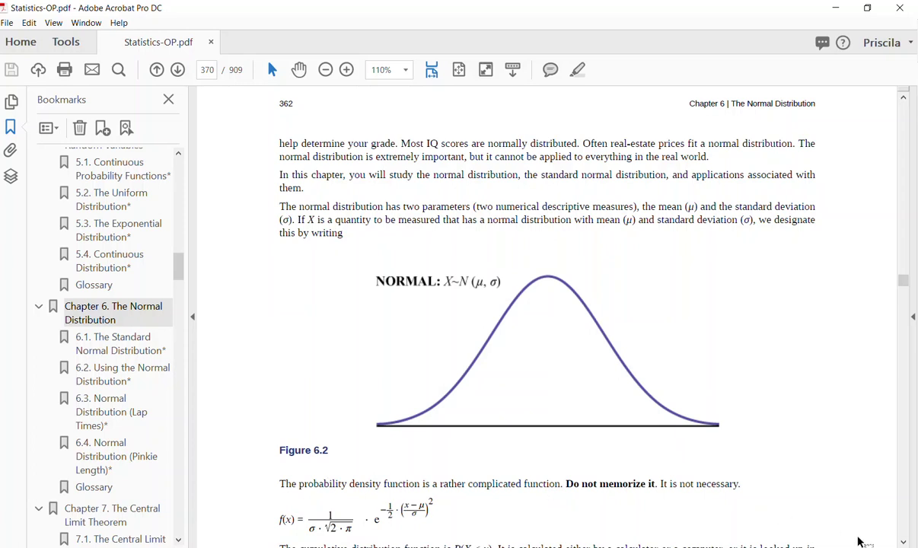
{"action": "left_click", "coordinate": [903, 542]}
{"action": "scroll", "coordinate": [903, 542], "scroll_direction": "down", "scroll_amount": 5}
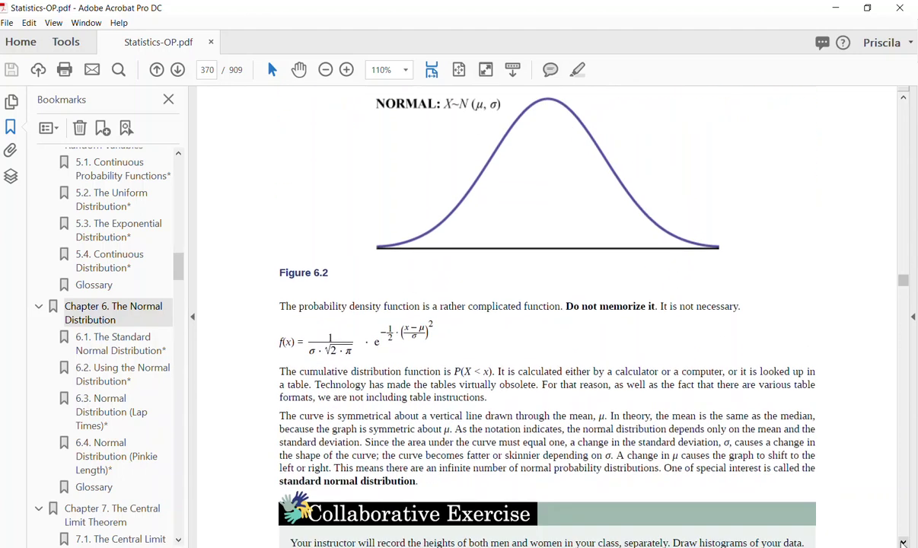
{"action": "scroll", "coordinate": [903, 542], "scroll_direction": "down", "scroll_amount": 7}
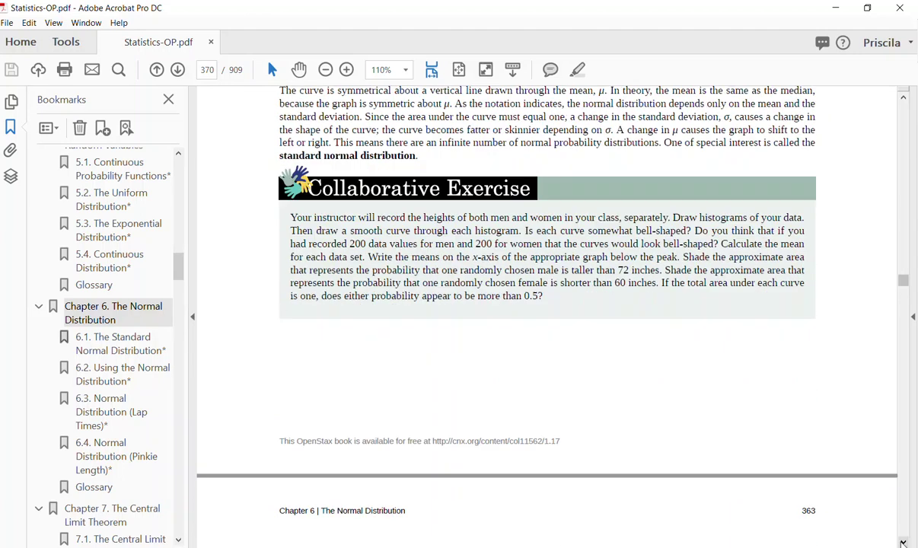
{"action": "scroll", "coordinate": [903, 542], "scroll_direction": "down", "scroll_amount": 10}
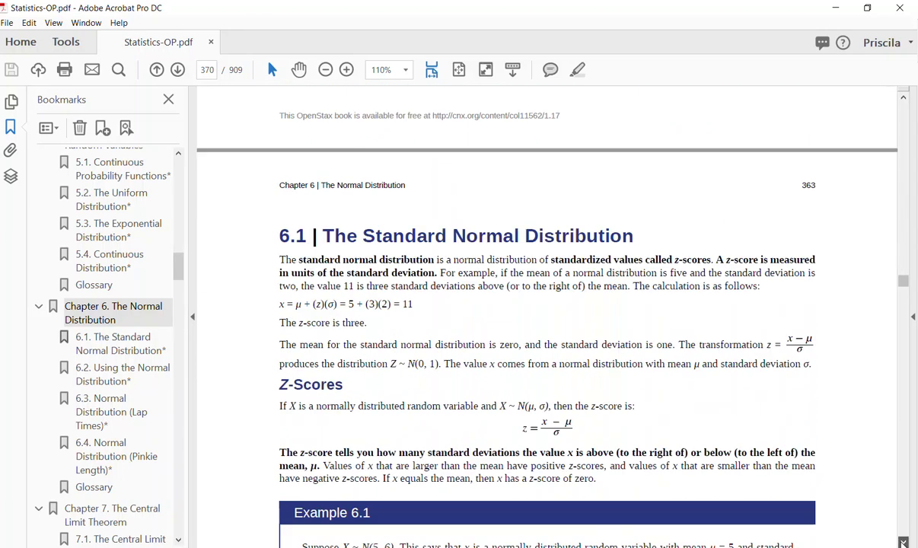
{"action": "scroll", "coordinate": [903, 542], "scroll_direction": "down", "scroll_amount": 2}
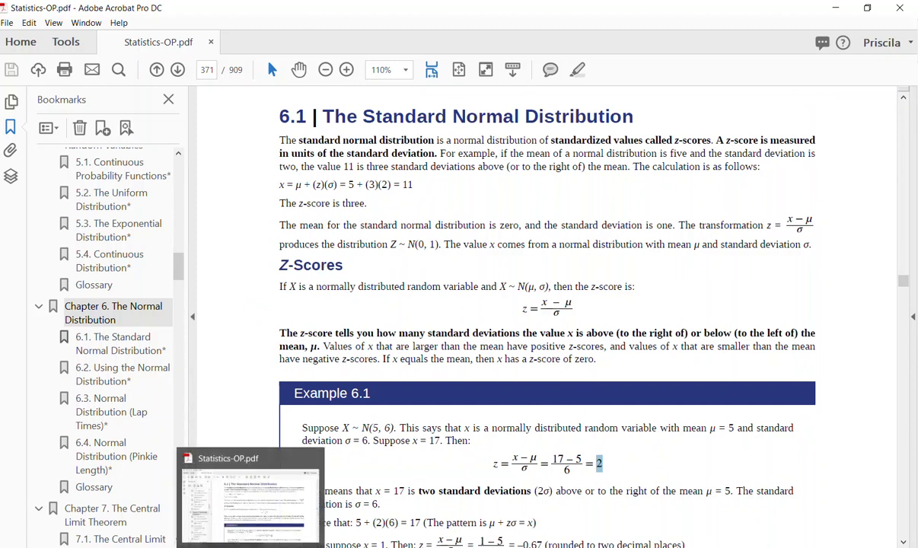
Switch to Excel and enlarge the bell curve picture on the Chp 6 - 10 sheet until its lower corner reaches about cell S17.
{"action": "key", "text": "alt+Tab"}
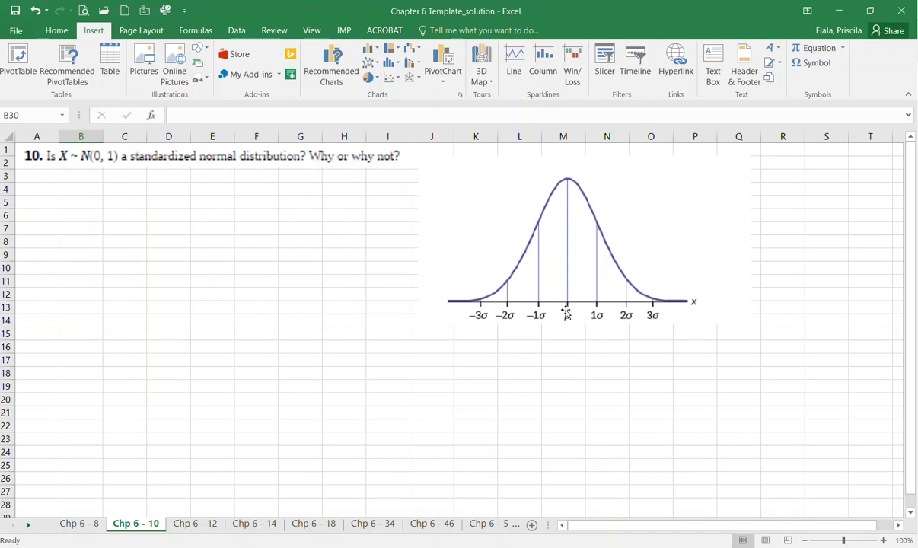
{"action": "left_click", "coordinate": [596, 314]}
{"action": "left_click_drag", "start_coordinate": [751, 324], "coordinate": [802, 357]}
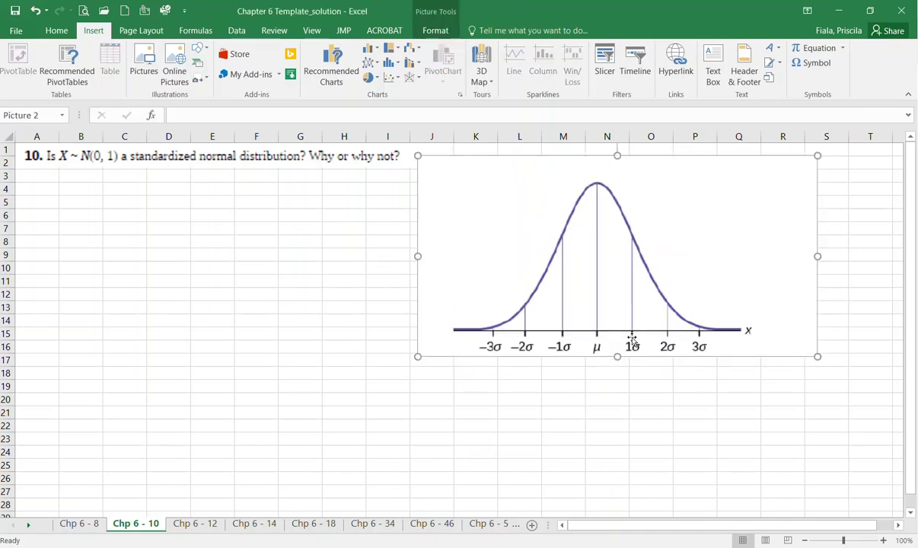
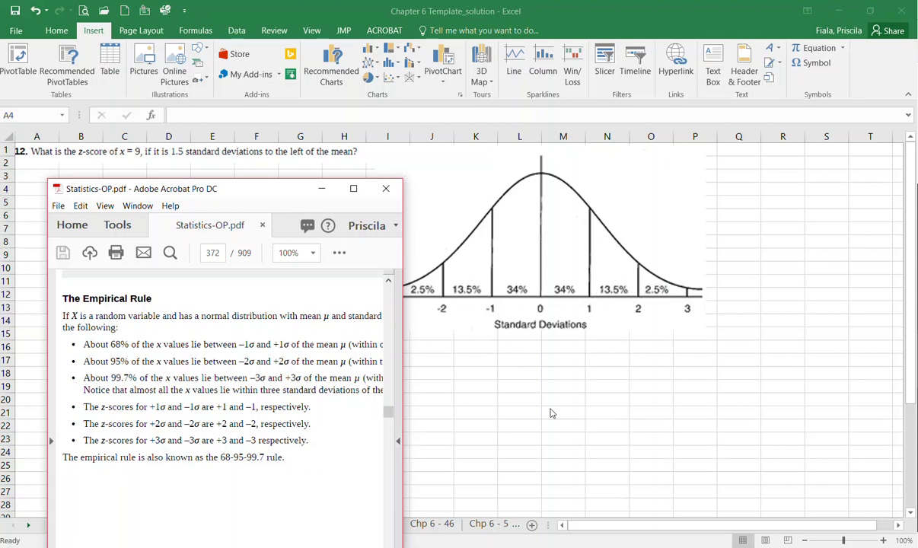
On the Chp 6 - 12 sheet, calculate 95-68 in cell L20 and half of 27 in cell L21.
{"action": "left_click", "coordinate": [533, 399]}
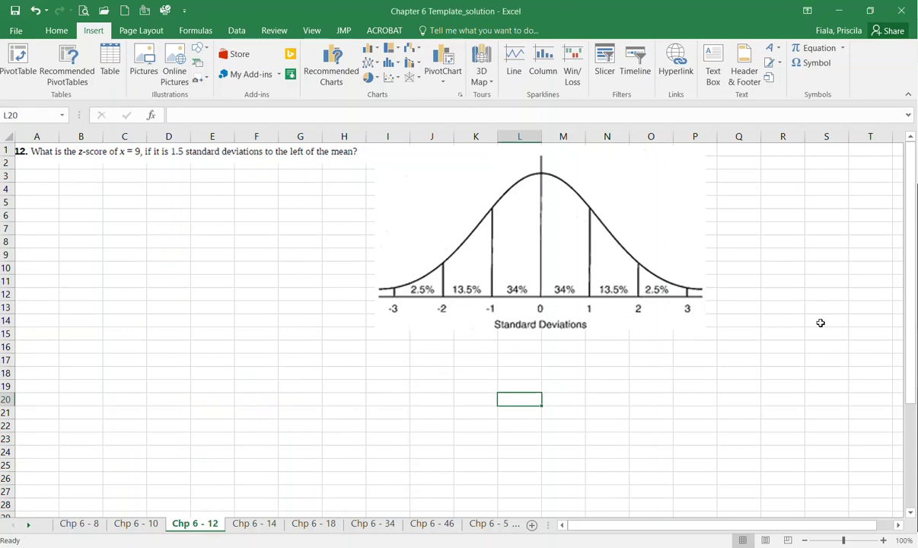
{"action": "type", "text": "=95-68"}
{"action": "key", "text": "Return"}
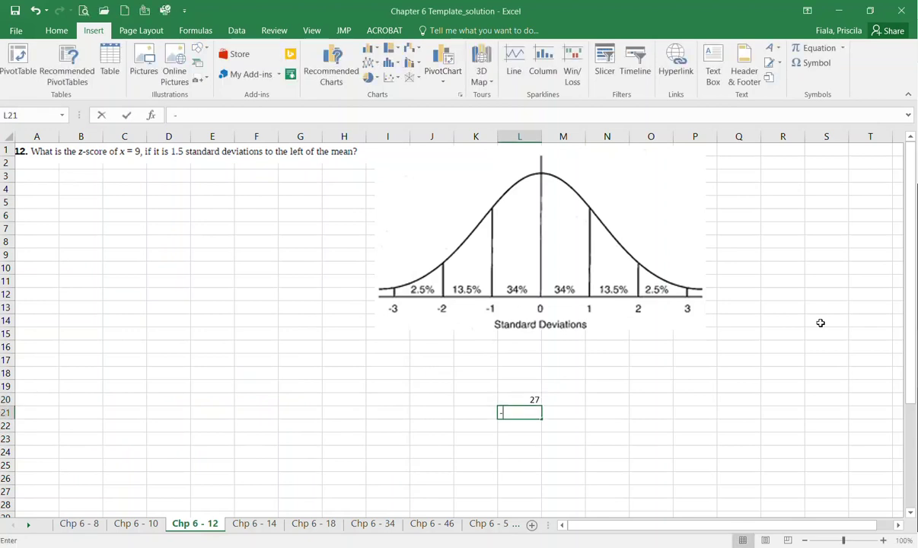
{"action": "type", "text": "=278"}
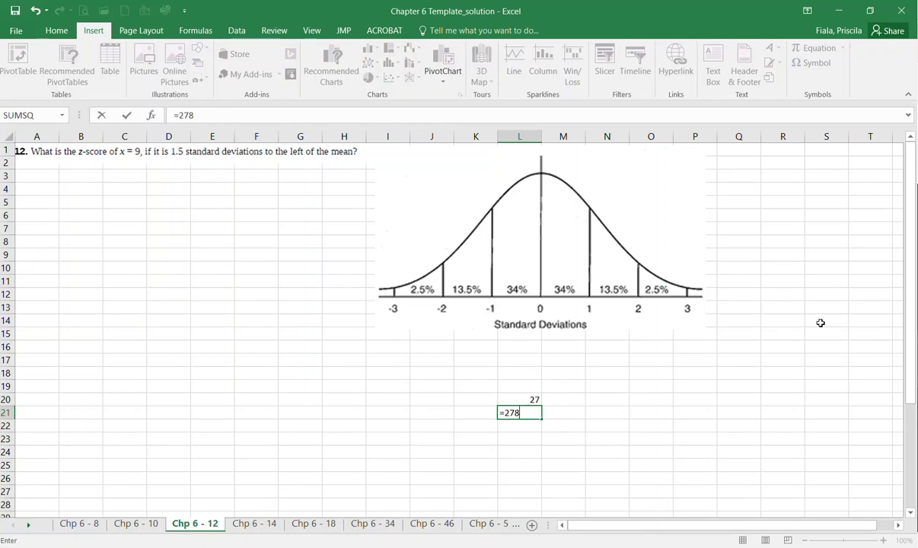
{"action": "type", "text": "2"}
{"action": "key", "text": "Return"}
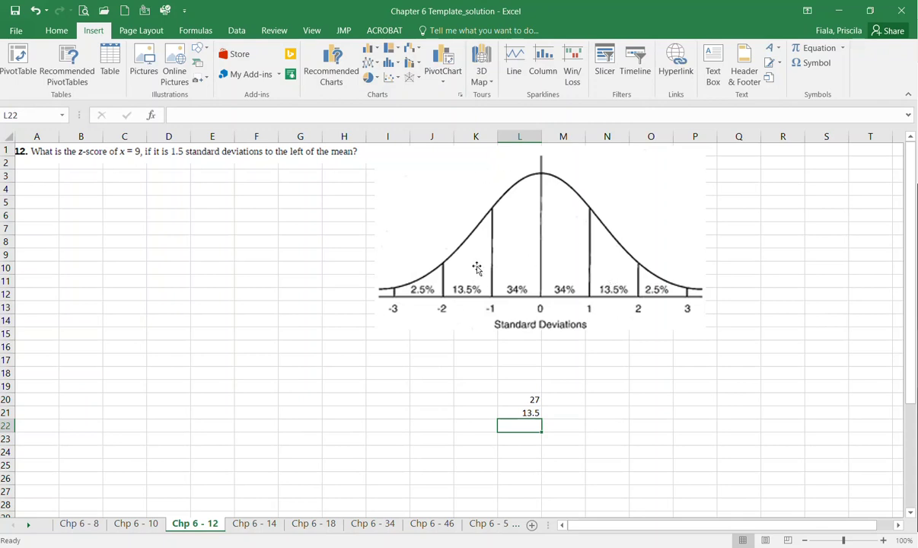
Check the Empirical Rule percentages in the textbook PDF against the bell curve areas in Excel.
{"action": "key", "text": "alt+Tab"}
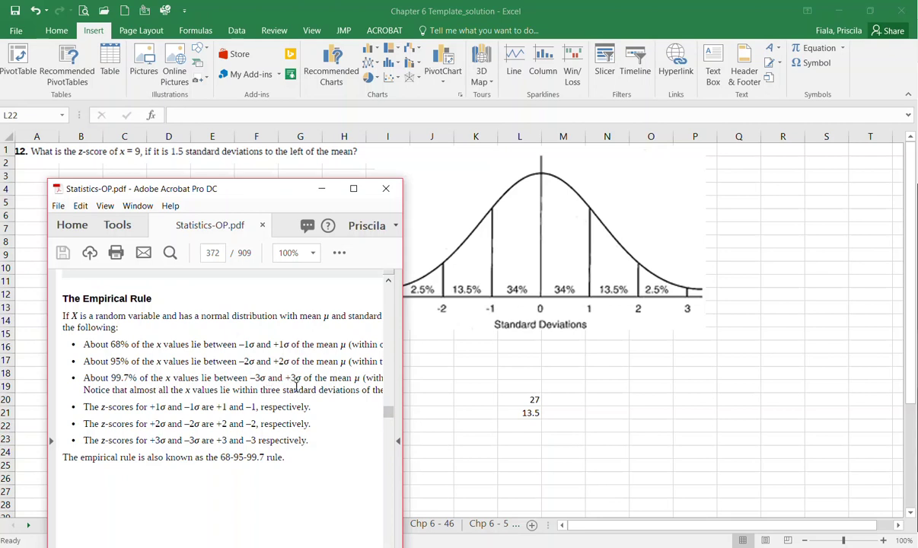
{"action": "left_click", "coordinate": [534, 361]}
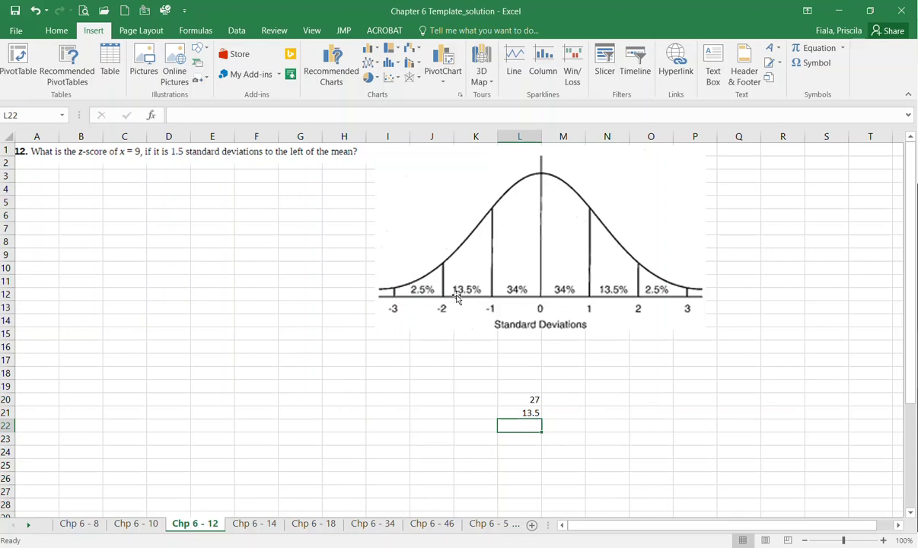
{"action": "left_click", "coordinate": [242, 544]}
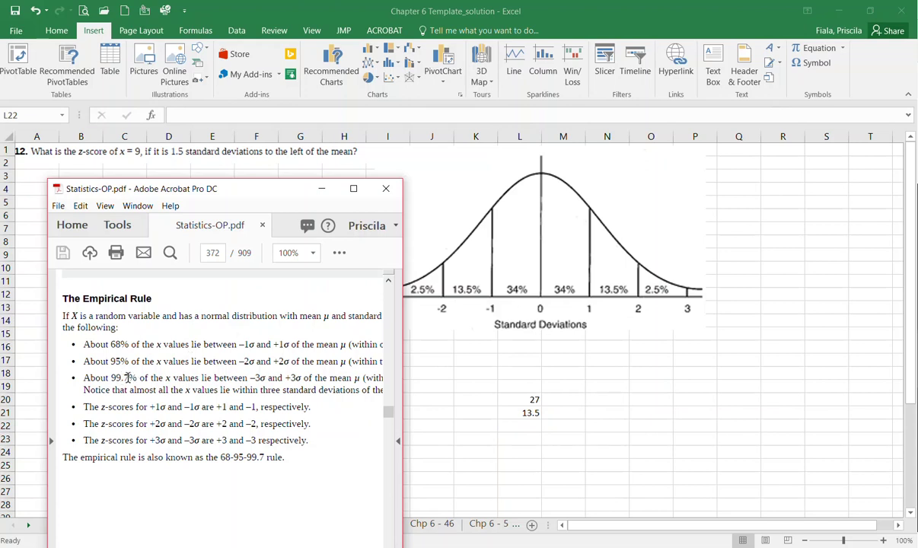
{"action": "key", "text": "alt+Tab"}
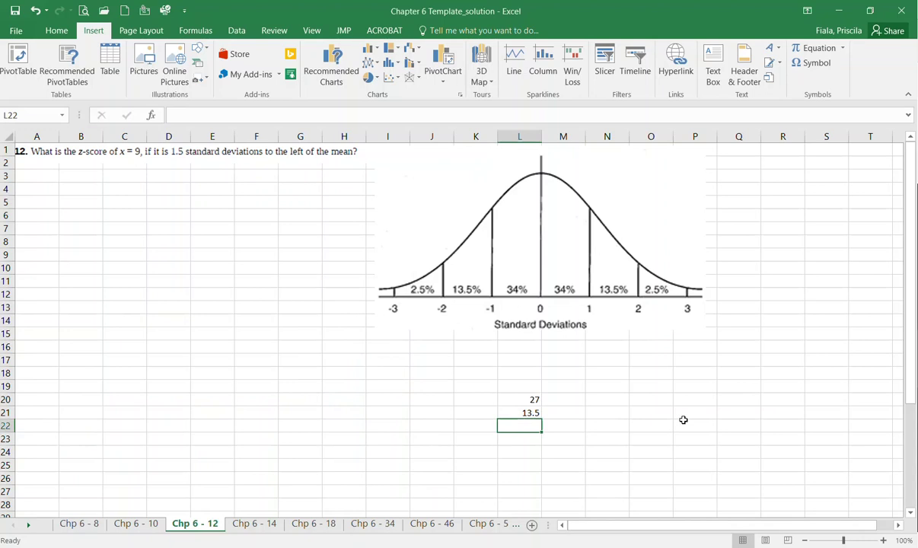
Enter the formula =99.72-95.44 in cell L22.
{"action": "type", "text": "=99.72-9"}
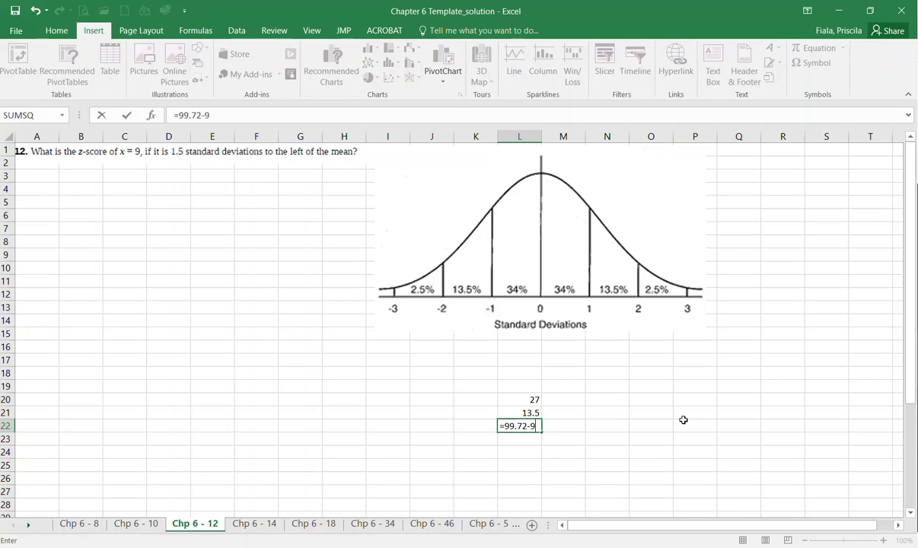
{"action": "type", "text": "5.44"}
{"action": "key", "text": "Return"}
{"action": "key", "text": "Up"}
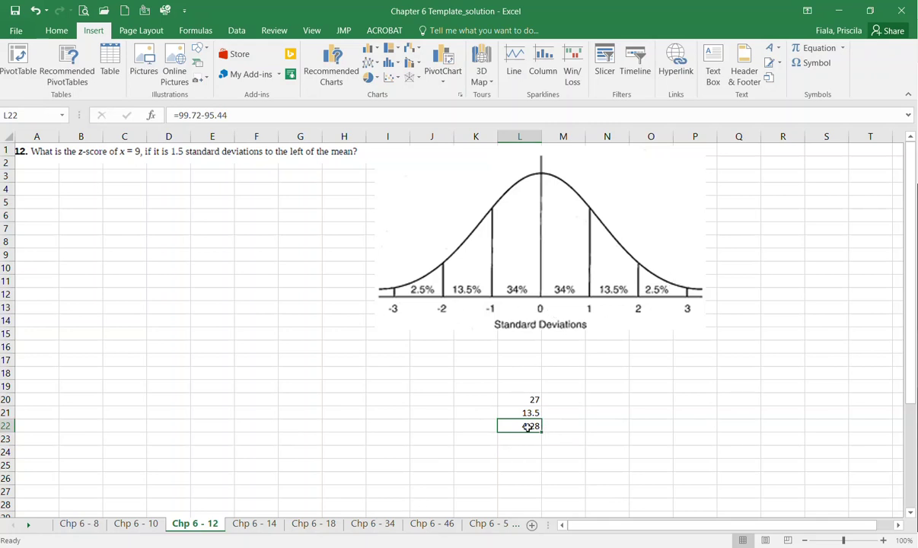
Replace 99.72 with 100 in the L22 formula so it reads =100-95.44.
{"action": "key", "text": "F2"}
{"action": "key", "text": "Home"}
{"action": "key", "text": "Right"}
{"action": "key", "text": "shift+Right"}
{"action": "key", "text": "shift+Right"}
{"action": "key", "text": "shift+Right"}
{"action": "key", "text": "shift+Right"}
{"action": "key", "text": "shift+Right"}
{"action": "type", "text": "100.00"}
{"action": "key", "text": "Return"}
{"action": "key", "text": "Up"}
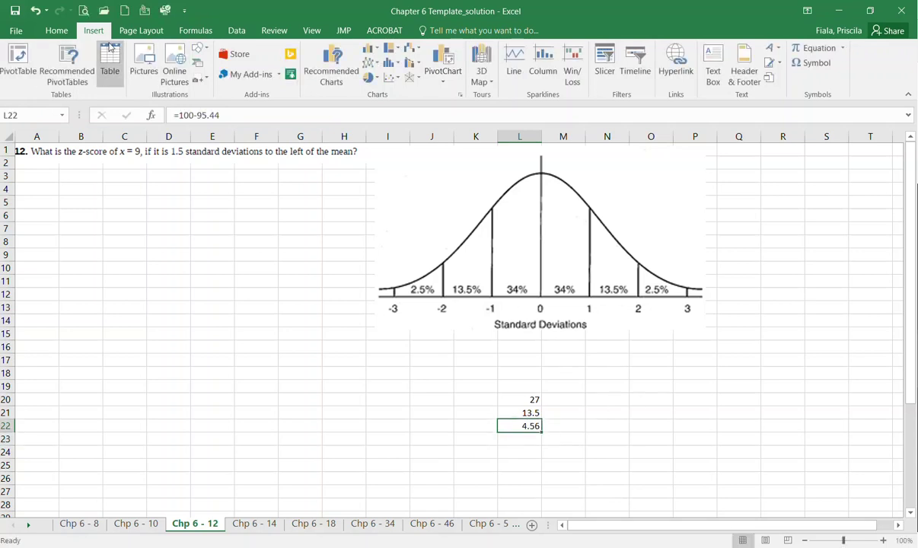
Format cell L22 to show no decimal places.
{"action": "left_click", "coordinate": [56, 31]}
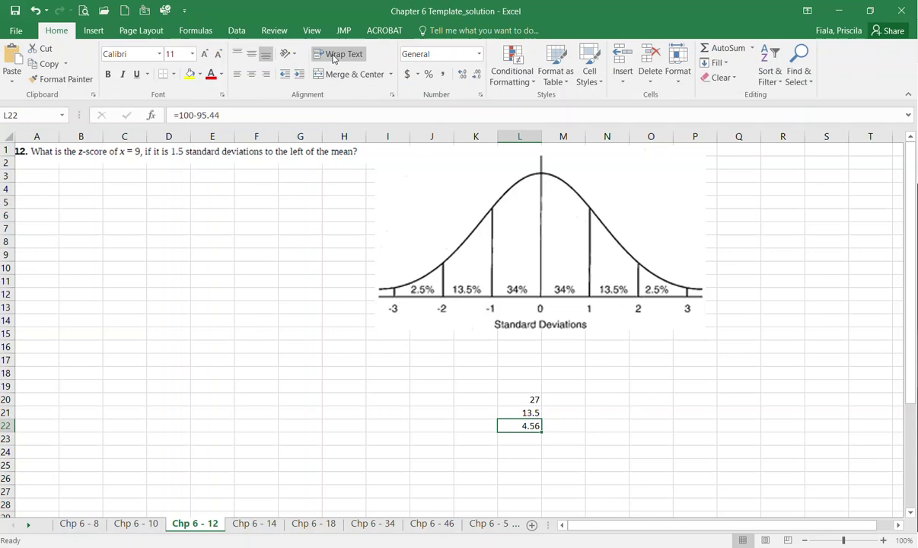
{"action": "left_click", "coordinate": [462, 74]}
{"action": "left_click", "coordinate": [477, 74]}
{"action": "left_click", "coordinate": [476, 74]}
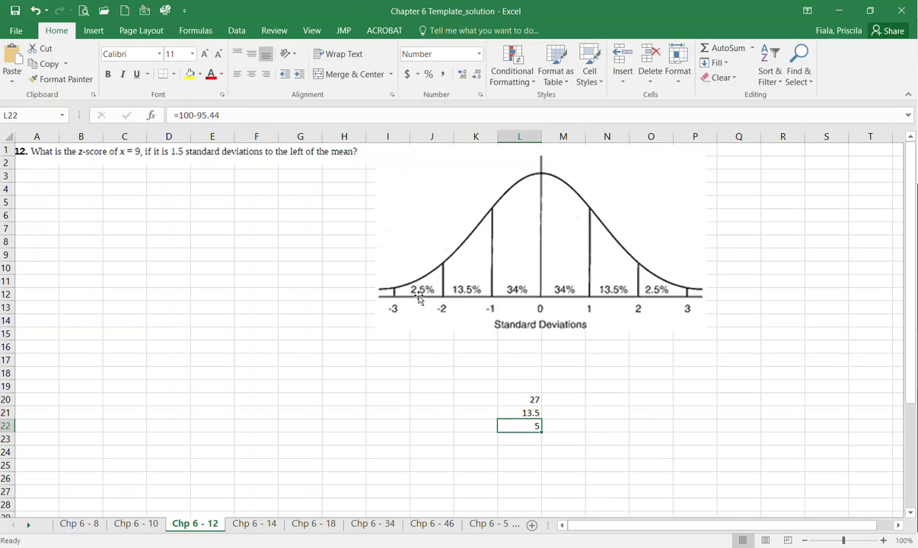
Switch to the textbook PDF, maximize its window and move on to Example 6.3 on z-scores of male heights.
{"action": "key", "text": "alt+Tab"}
{"action": "left_click", "coordinate": [354, 189]}
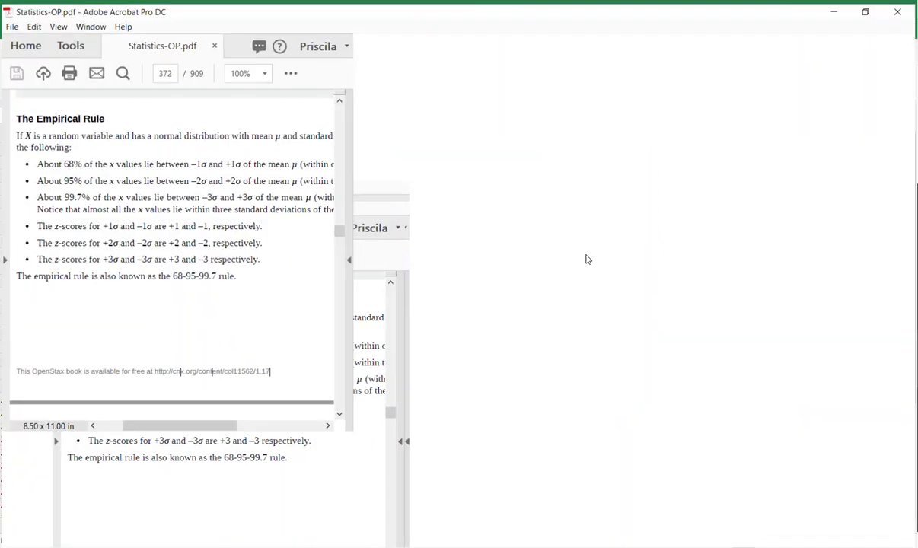
{"action": "scroll", "coordinate": [584, 164], "scroll_direction": "down", "scroll_amount": 10}
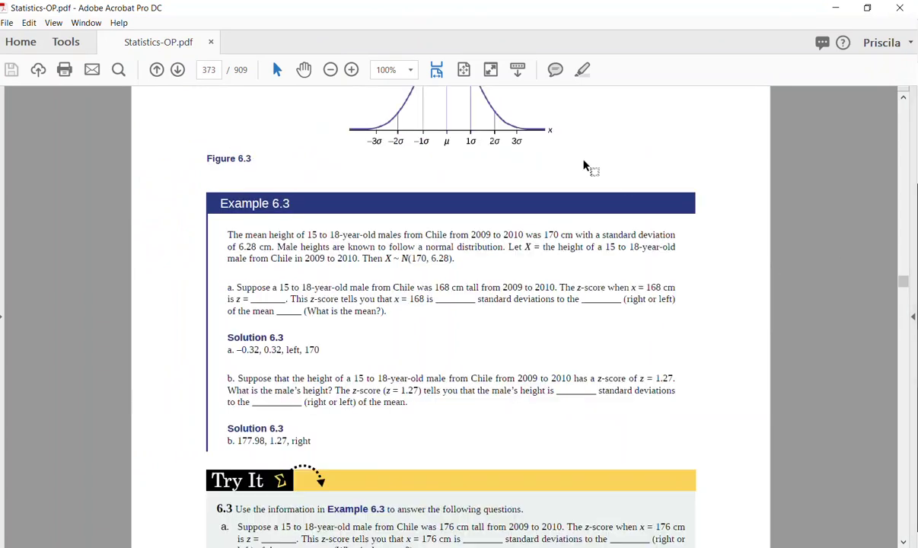
Go back in the textbook from Example 6.3 to the start of section 6.1, The Standard Normal Distribution.
{"action": "scroll", "coordinate": [906, 100], "scroll_direction": "up", "scroll_amount": 2}
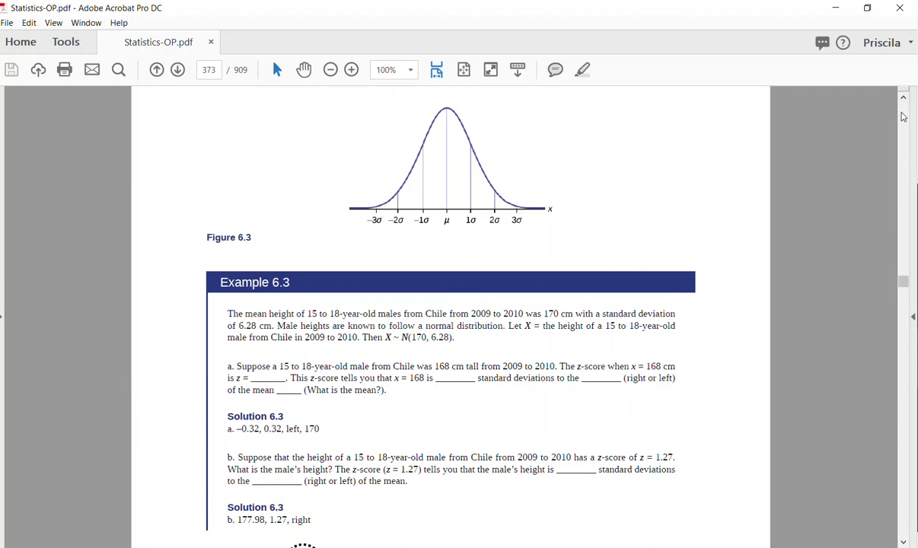
{"action": "scroll", "coordinate": [903, 117], "scroll_direction": "up", "scroll_amount": 10}
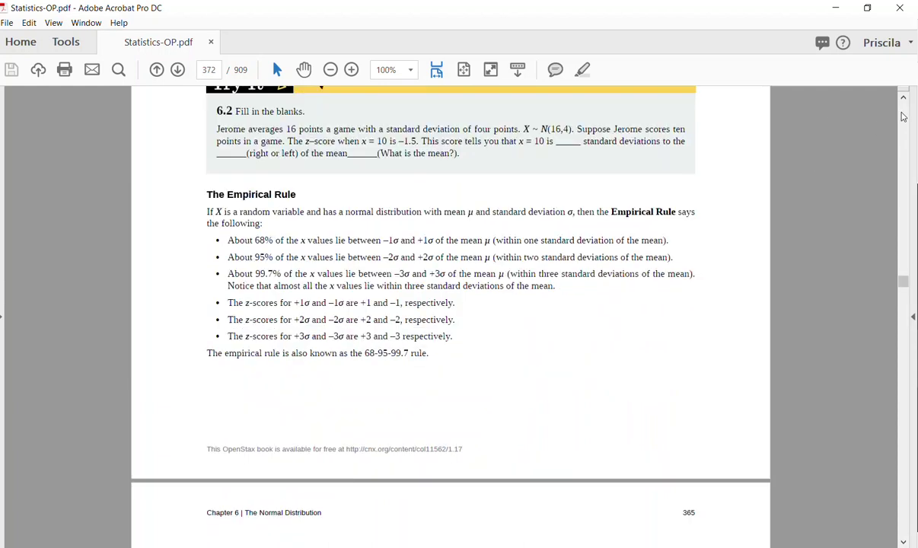
{"action": "scroll", "coordinate": [903, 117], "scroll_direction": "up", "scroll_amount": 12}
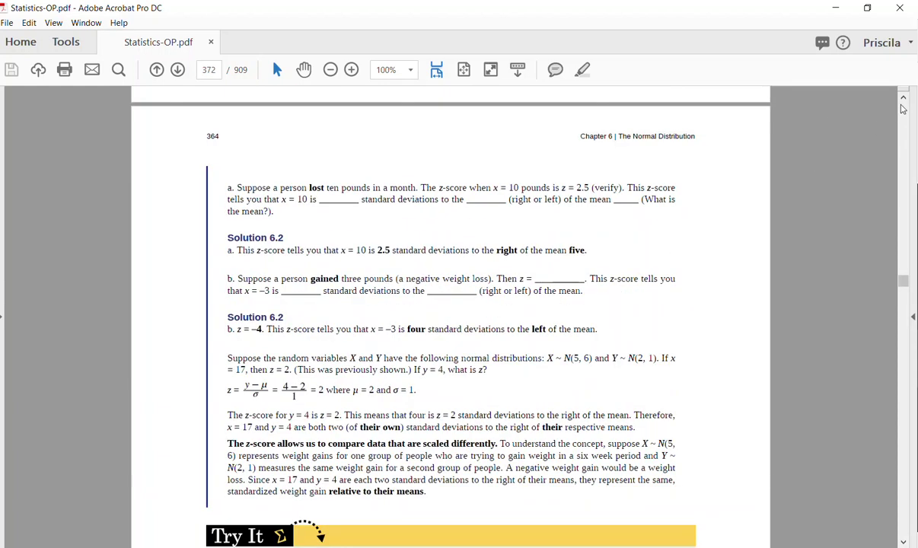
{"action": "scroll", "coordinate": [903, 107], "scroll_direction": "up", "scroll_amount": 10}
{"action": "scroll", "coordinate": [903, 102], "scroll_direction": "up", "scroll_amount": 8}
{"action": "scroll", "coordinate": [904, 101], "scroll_direction": "up", "scroll_amount": 2}
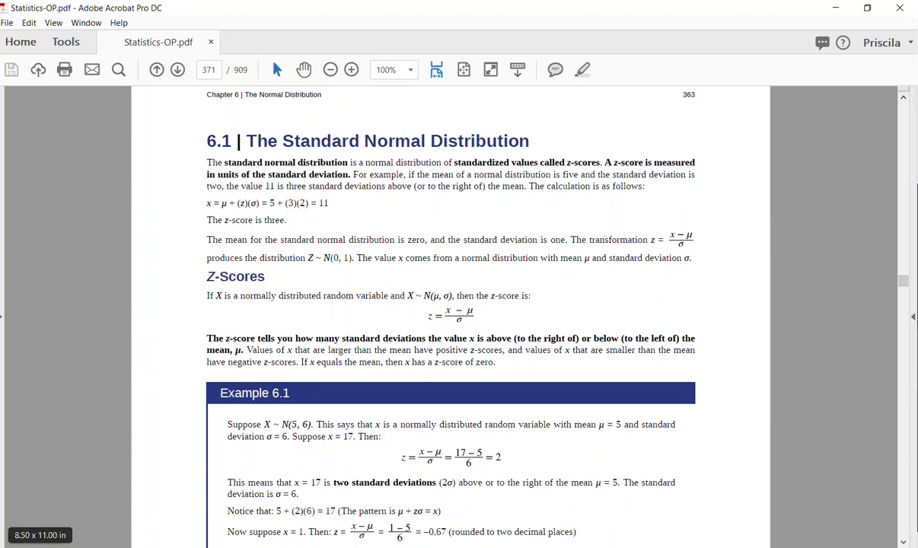
Switch to the Chapter 6 Excel workbook, open the Chp 6 - 8 sheet and move the window to the other side of the screen.
{"action": "left_click", "coordinate": [37, 547]}
{"action": "left_click", "coordinate": [869, 9]}
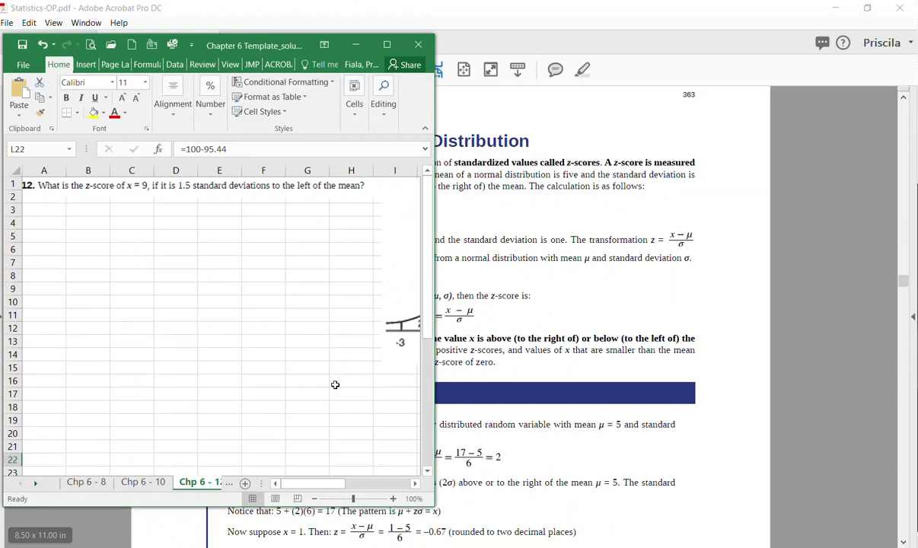
{"action": "left_click", "coordinate": [86, 482]}
{"action": "left_click_drag", "start_coordinate": [259, 45], "coordinate": [717, 75]}
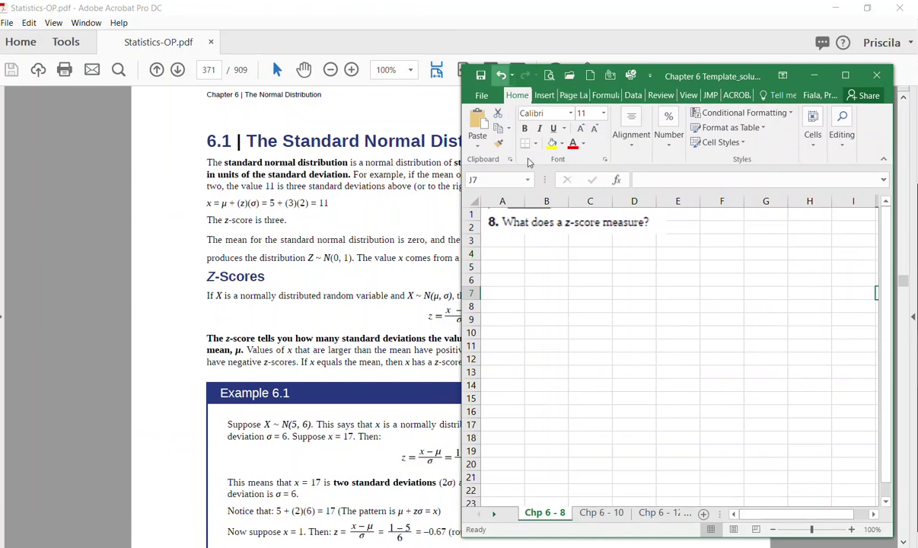
Restore the textbook PDF from full screen and resize both windows side by side, with the PDF wide enough to show its full text.
{"action": "left_click", "coordinate": [423, 7]}
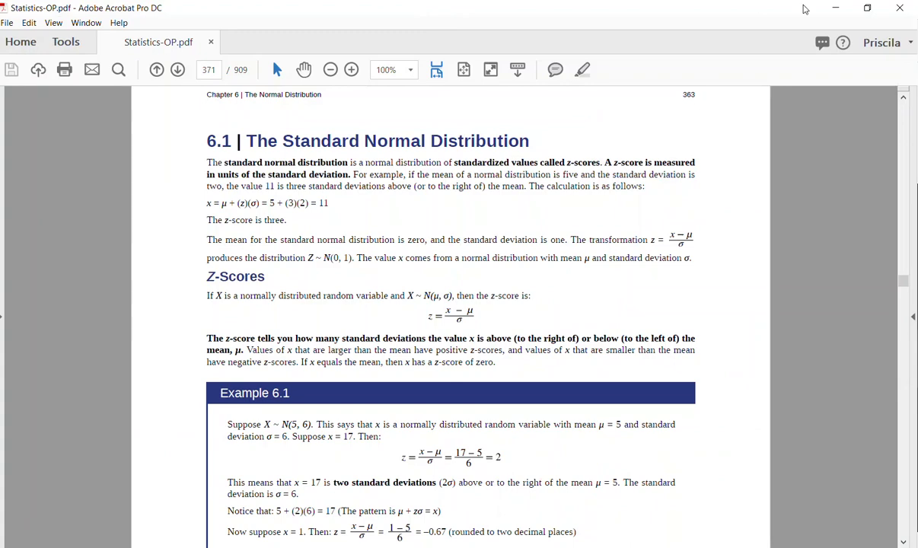
{"action": "left_click", "coordinate": [859, 9]}
{"action": "double_click", "coordinate": [239, 178]}
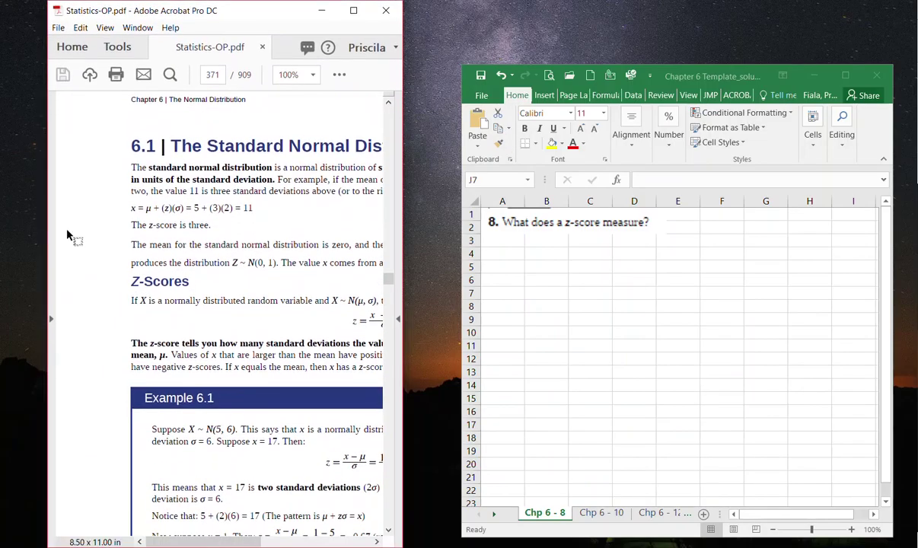
{"action": "left_click_drag", "start_coordinate": [46, 239], "coordinate": [0, 238]}
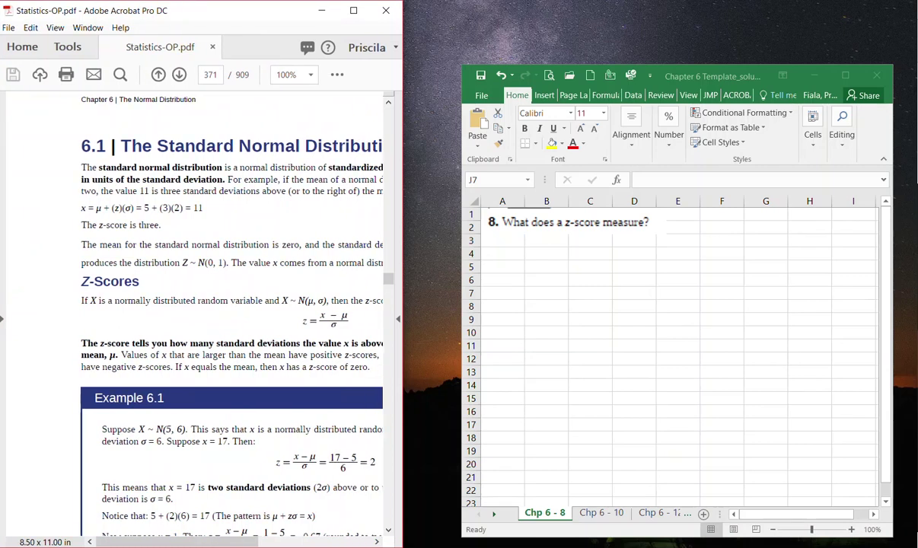
{"action": "left_click_drag", "start_coordinate": [405, 233], "coordinate": [463, 233]}
{"action": "left_click_drag", "start_coordinate": [695, 76], "coordinate": [704, 17]}
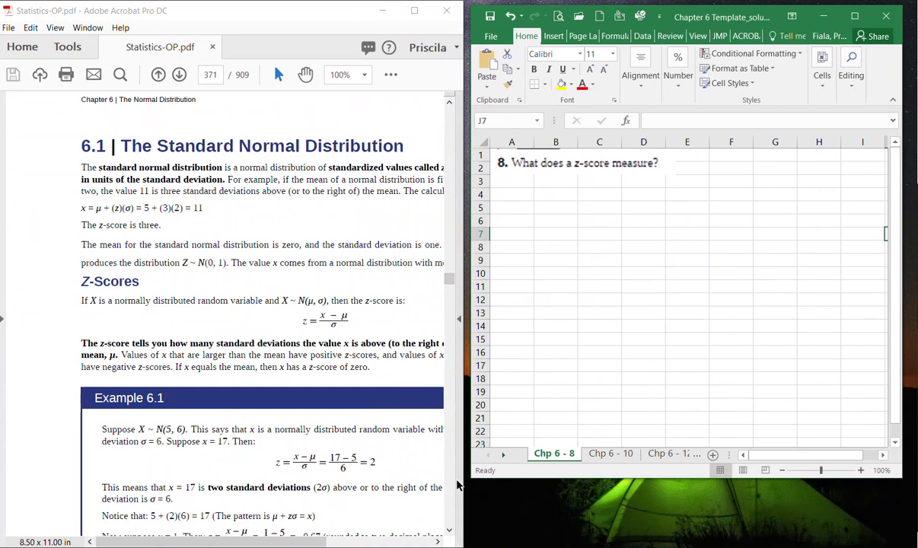
{"action": "left_click_drag", "start_coordinate": [478, 482], "coordinate": [592, 447]}
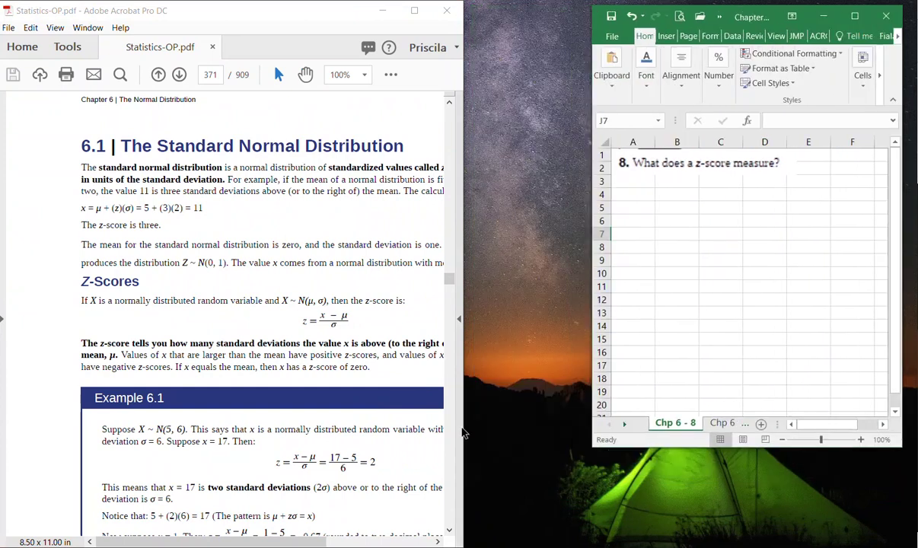
{"action": "left_click_drag", "start_coordinate": [466, 427], "coordinate": [588, 354]}
Delete the question 8 picture from the Chp 6 - 8 sheet.
{"action": "left_click", "coordinate": [644, 261]}
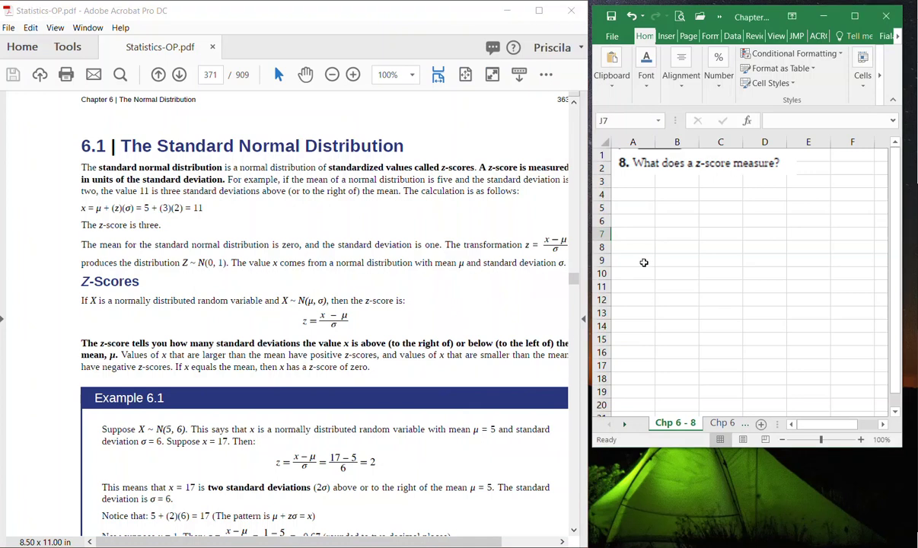
{"action": "left_click", "coordinate": [674, 169]}
{"action": "key", "text": "Delete"}
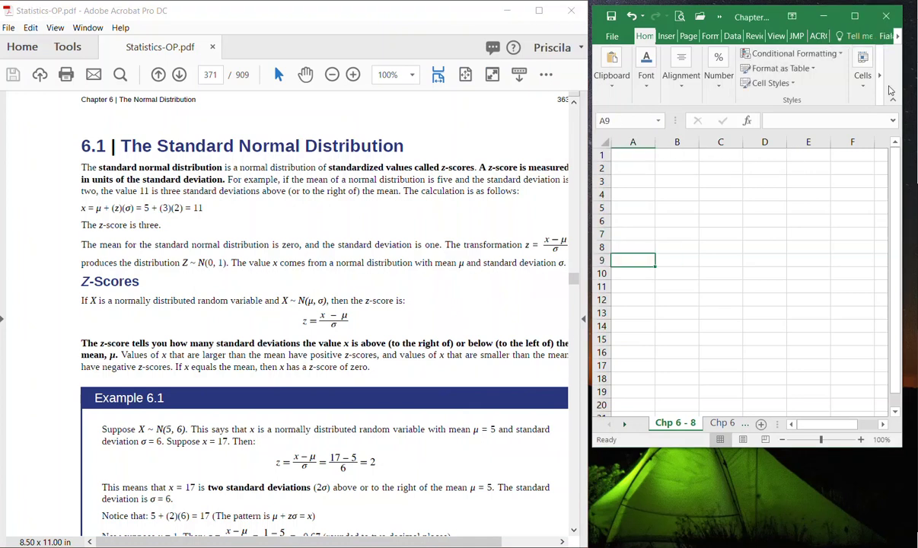
Maximize the workbook window and insert the µ symbol (Micro Sign) in cell C4.
{"action": "left_click", "coordinate": [709, 196]}
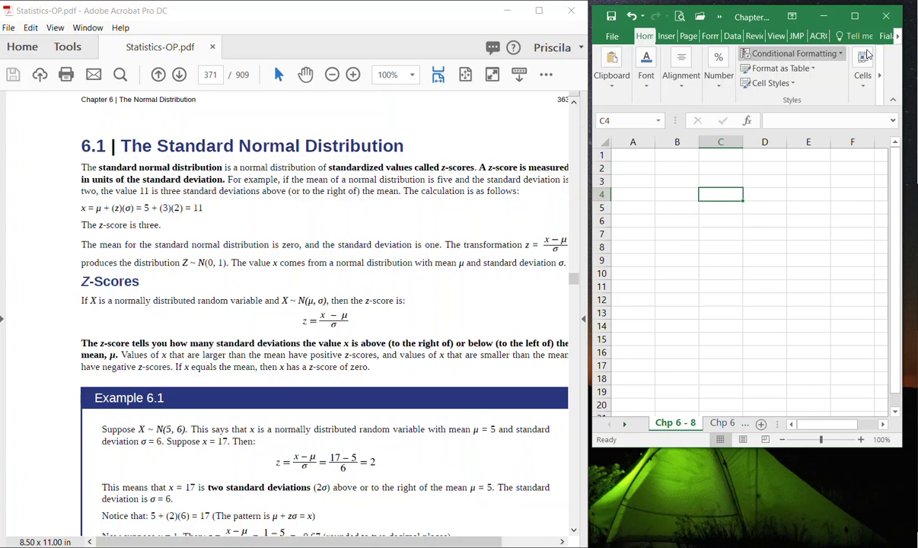
{"action": "double_click", "coordinate": [803, 15]}
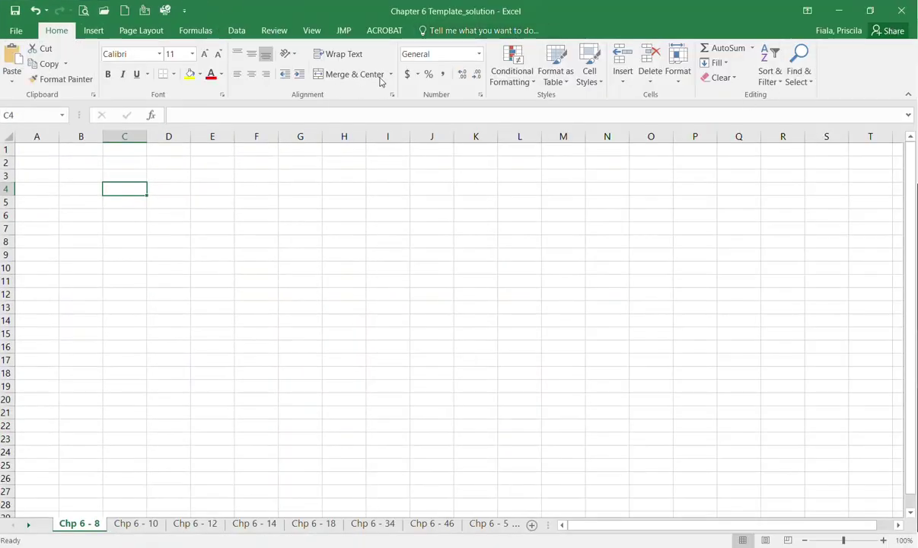
{"action": "left_click", "coordinate": [94, 30]}
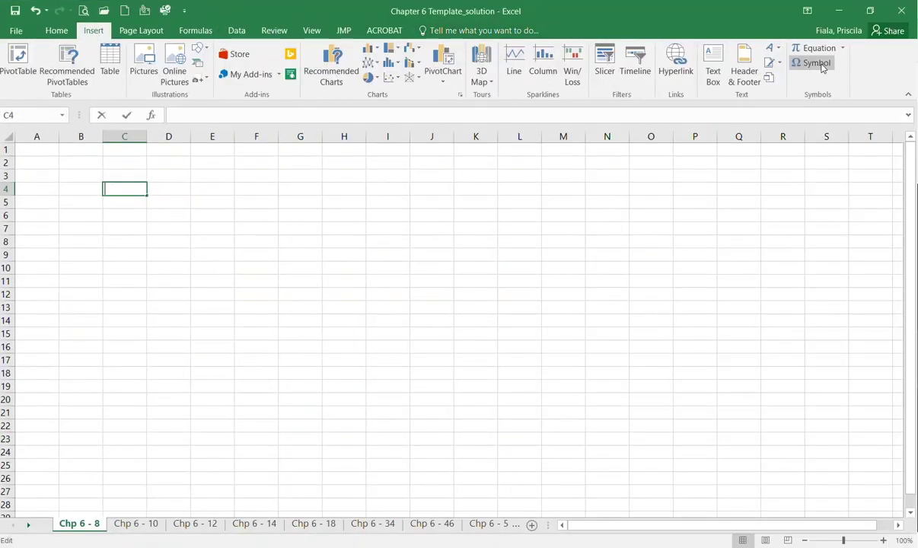
{"action": "left_click", "coordinate": [818, 63]}
{"action": "left_click", "coordinate": [108, 277]}
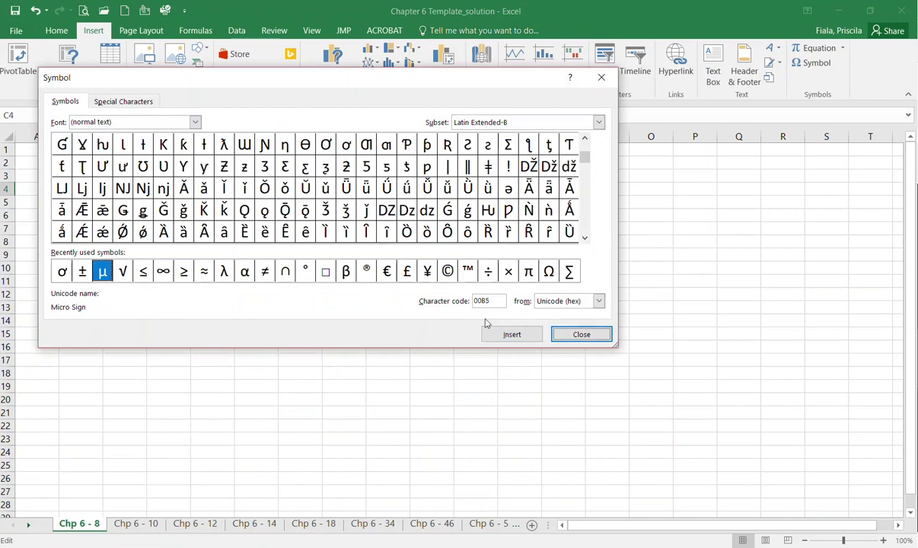
{"action": "left_click", "coordinate": [570, 337]}
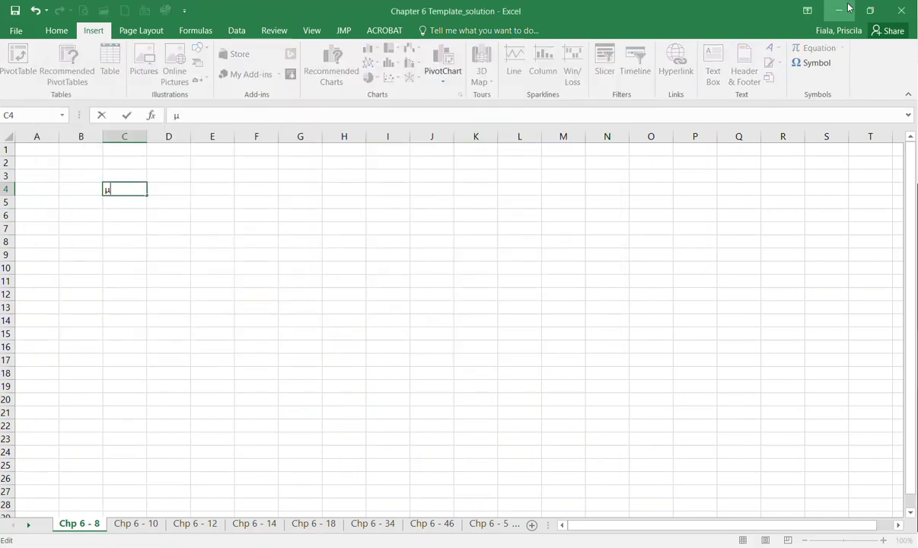
{"action": "key", "text": "Return"}
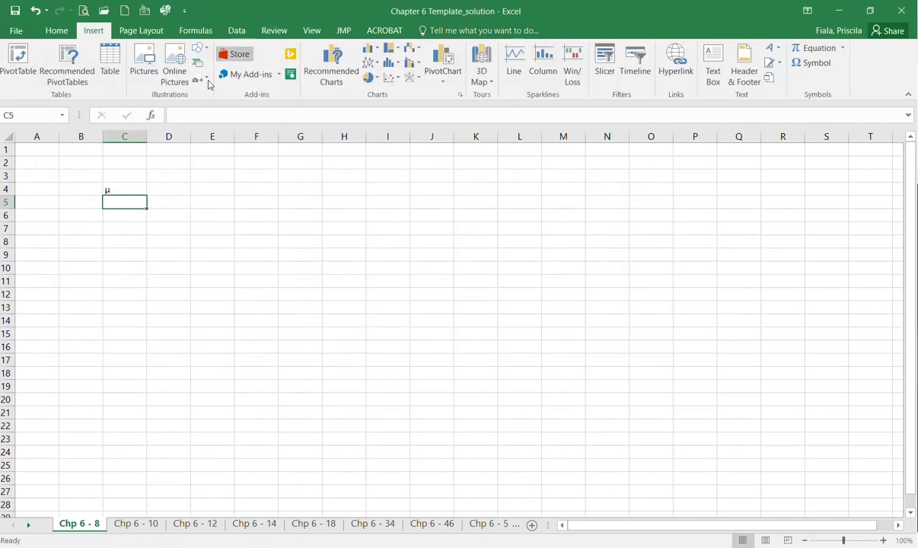
Insert the recently used sigma-like symbol ơ (Latin Small Letter O With Horn) in cell C5.
{"action": "left_click", "coordinate": [817, 66]}
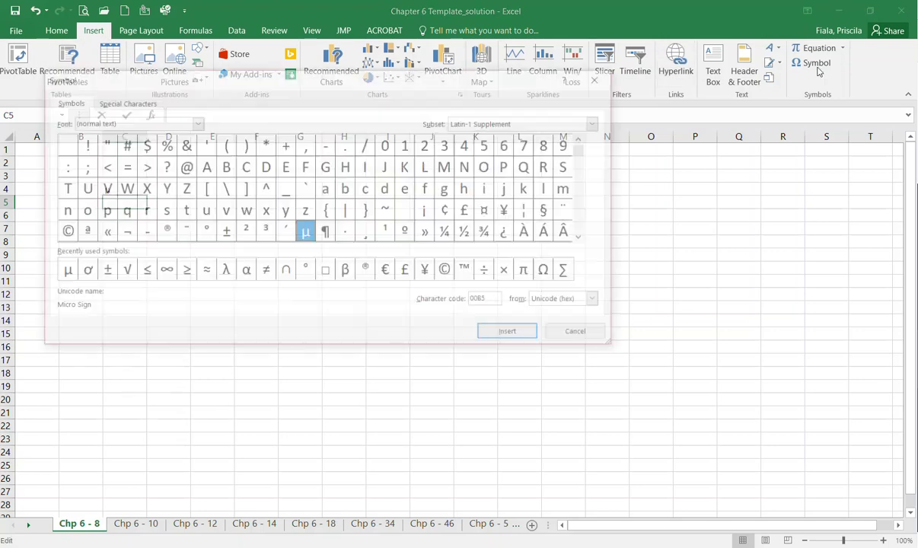
{"action": "left_click", "coordinate": [82, 271]}
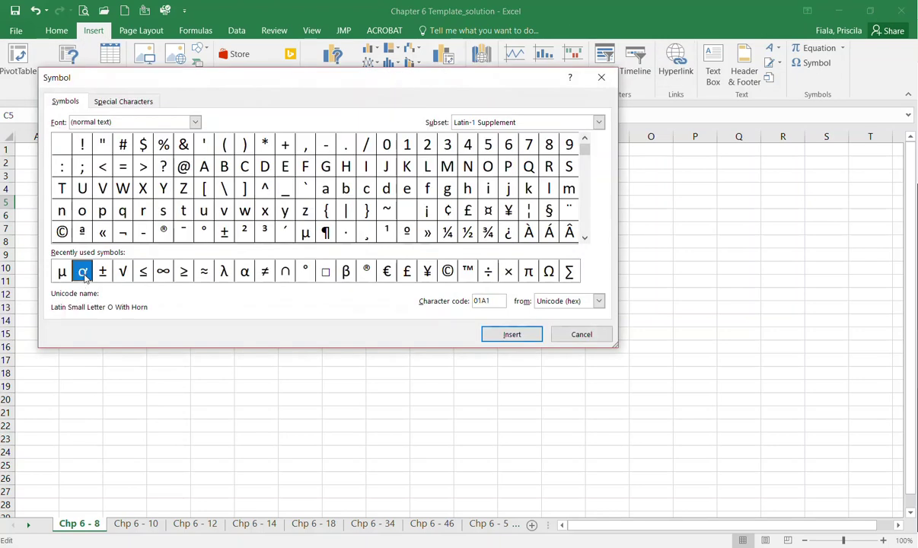
{"action": "left_click", "coordinate": [511, 335]}
{"action": "left_click", "coordinate": [581, 335]}
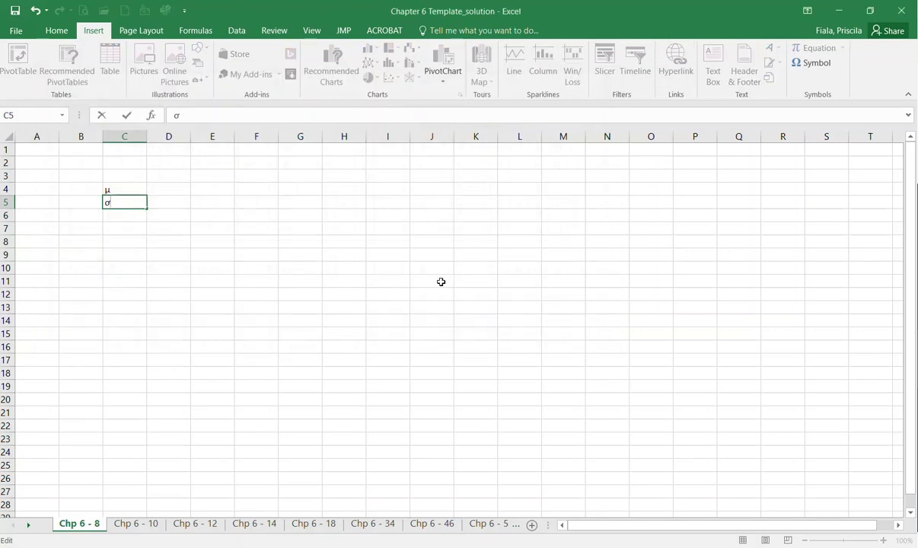
{"action": "key", "text": "Return"}
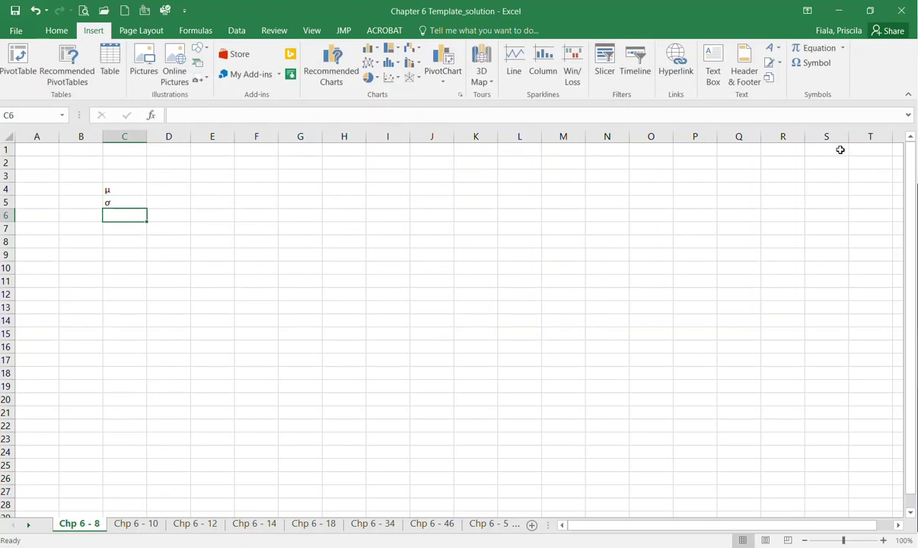
Restore the workbook beside the textbook and extend the label in cell C4 to read µ =.
{"action": "left_click", "coordinate": [870, 11]}
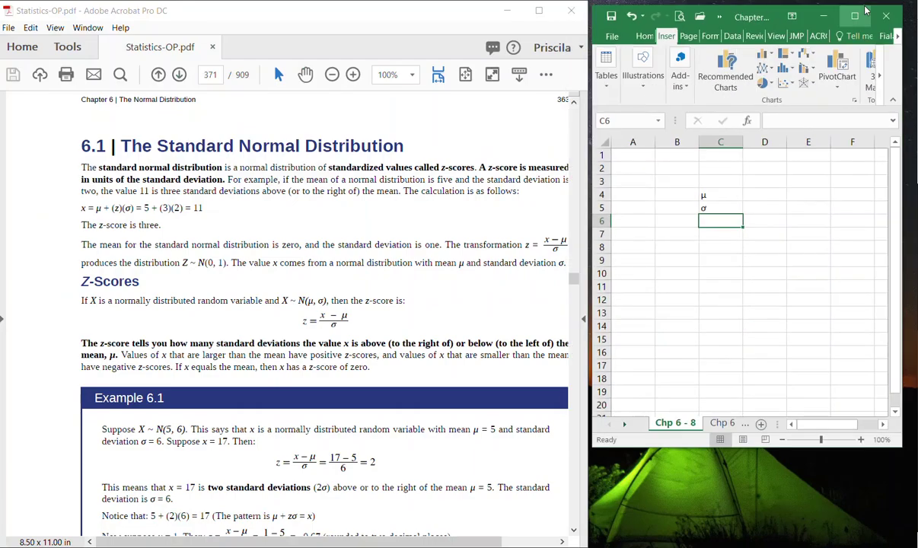
{"action": "left_click", "coordinate": [769, 195]}
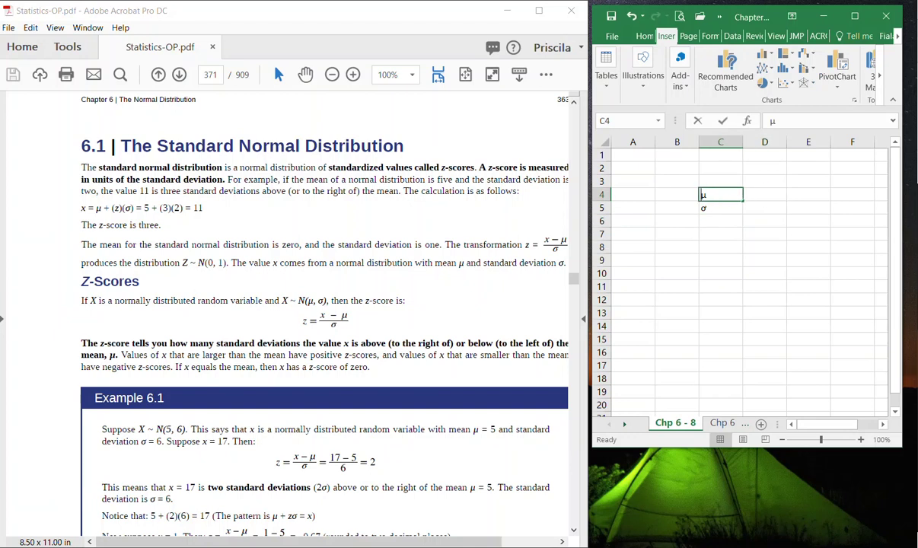
{"action": "key", "text": "F2"}
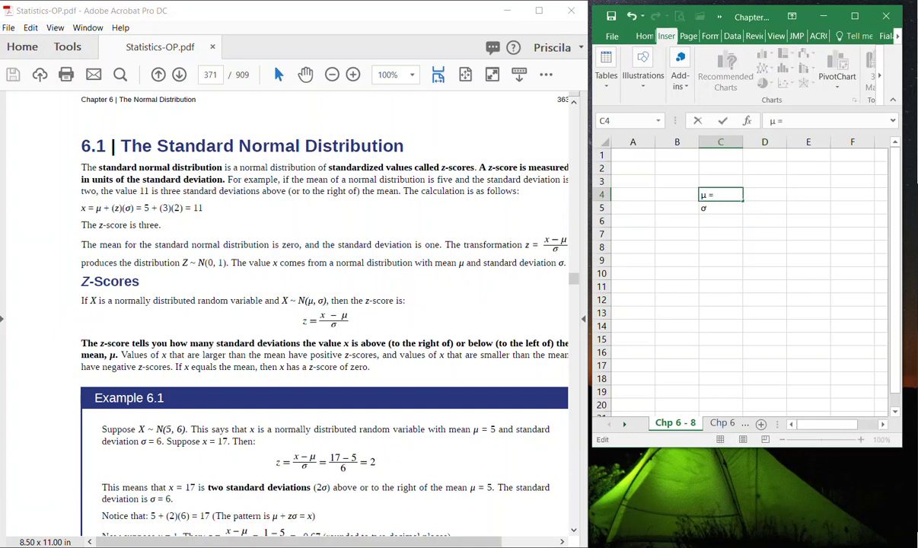
{"action": "key", "text": "Tab"}
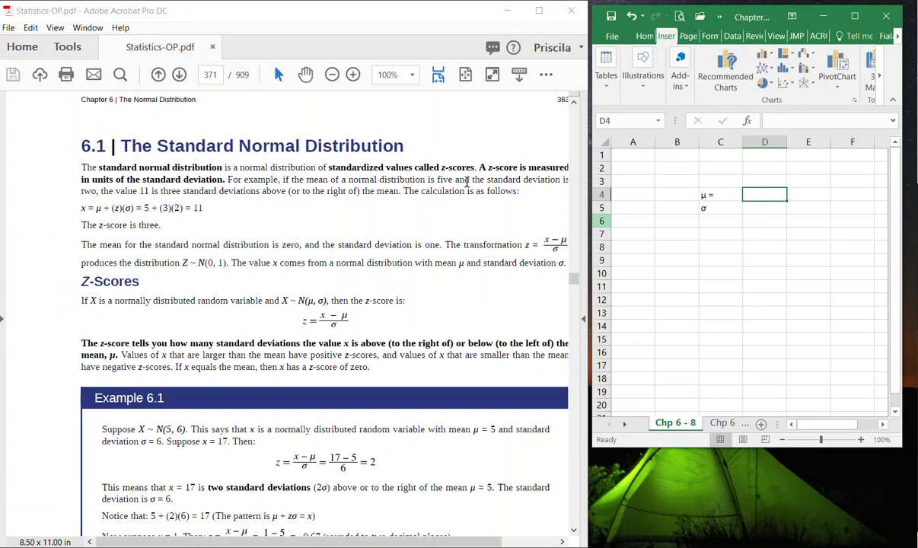
Select the words "normal distribution" in the textbook's example, then enter its mean of 5 in cell D4.
{"action": "left_click_drag", "start_coordinate": [349, 181], "coordinate": [425, 180]}
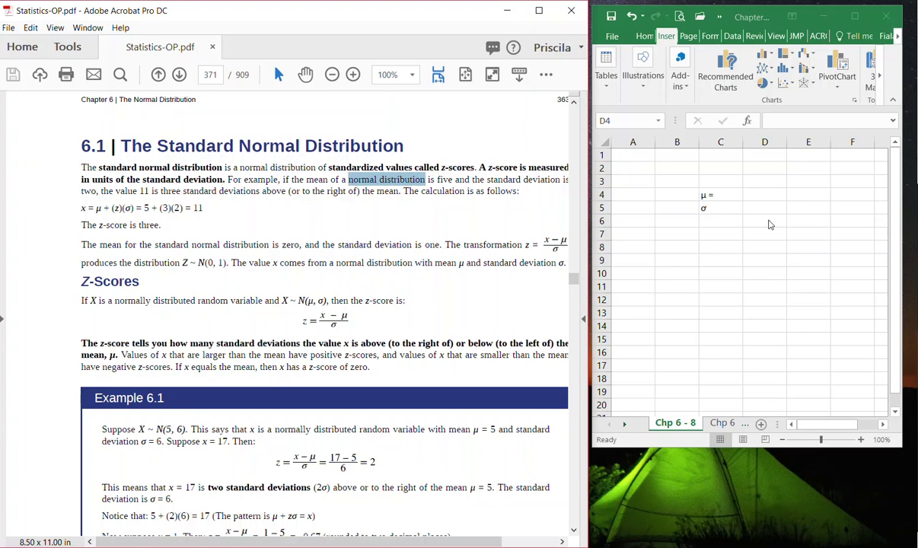
{"action": "left_click", "coordinate": [764, 196]}
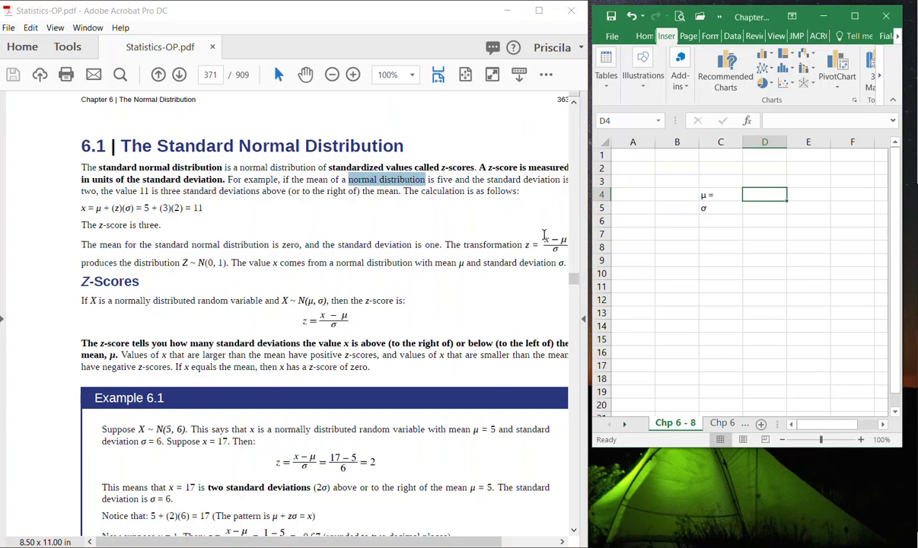
{"action": "type", "text": "5"}
{"action": "key", "text": "Return"}
{"action": "key", "text": "Left"}
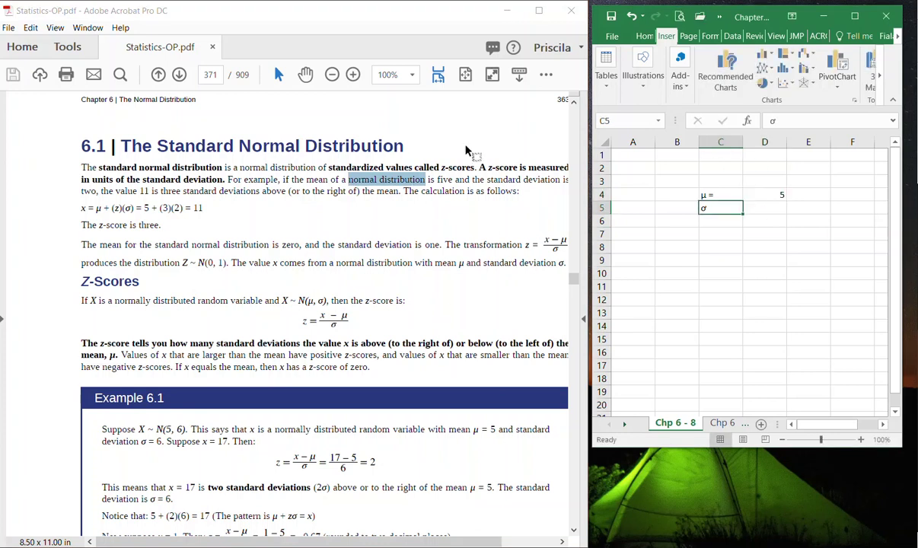
Highlight the textbook passage from "if the mean of a normal distribution is five" to "as follows:" and return to the workbook.
{"action": "double_click", "coordinate": [88, 190]}
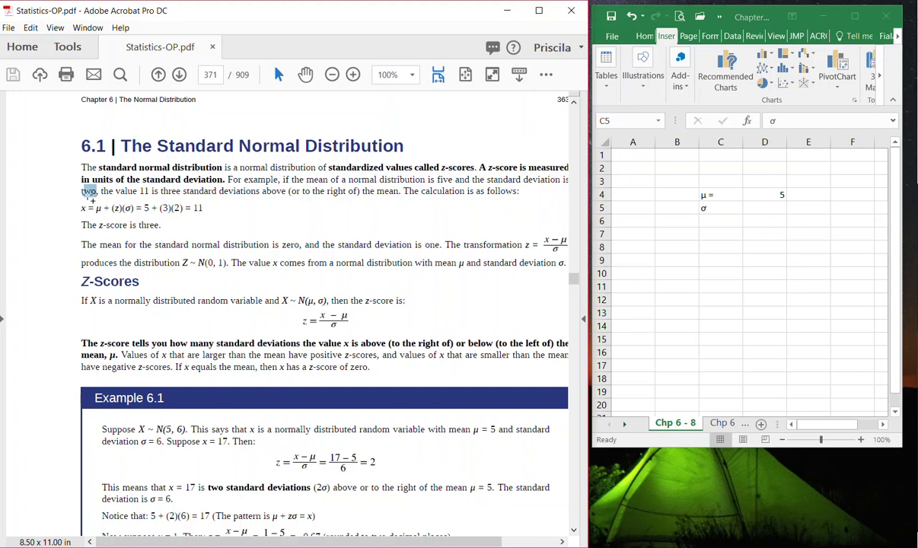
{"action": "left_click_drag", "start_coordinate": [455, 180], "coordinate": [385, 179]}
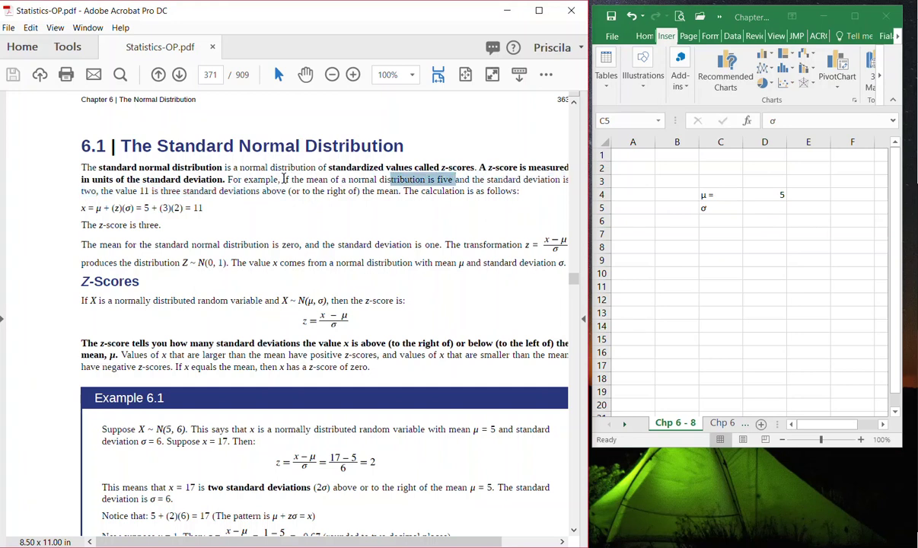
{"action": "left_click_drag", "start_coordinate": [284, 180], "coordinate": [515, 189]}
{"action": "right_click", "coordinate": [494, 193]}
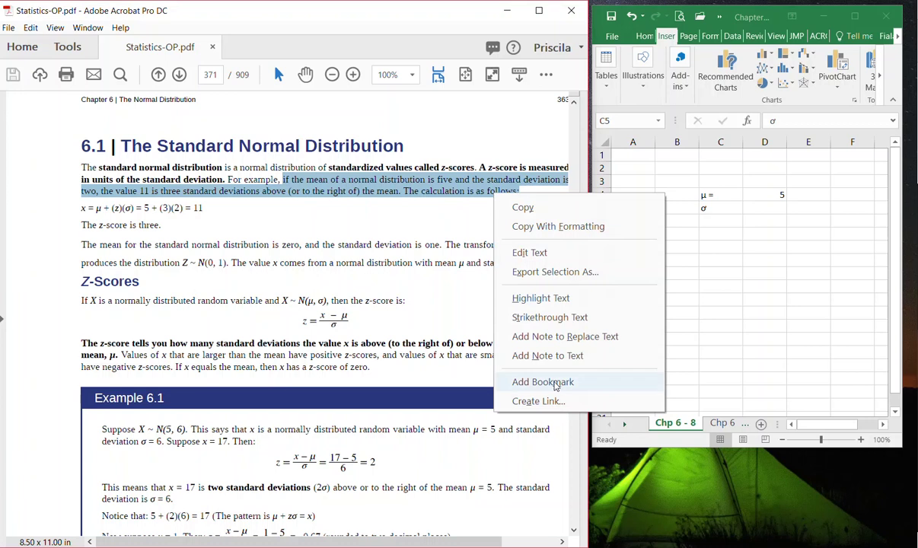
{"action": "left_click", "coordinate": [550, 298]}
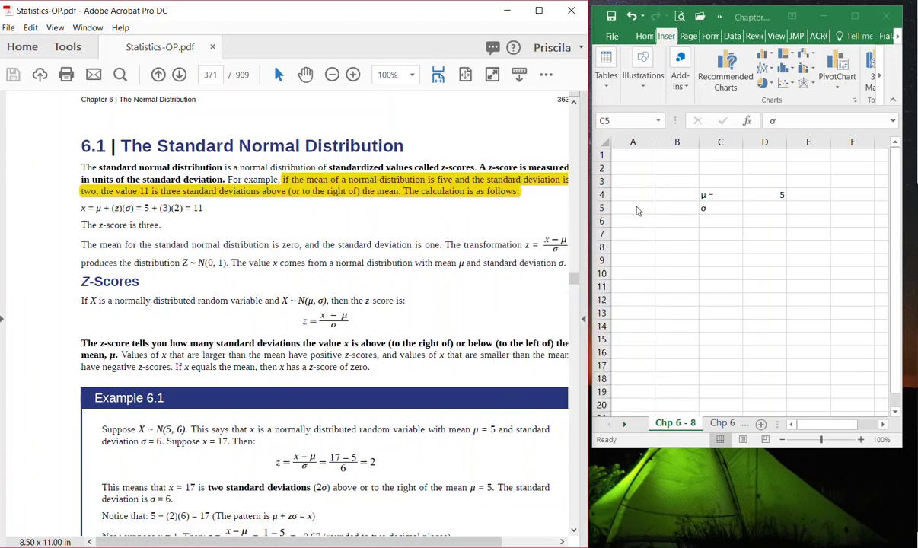
{"action": "left_click", "coordinate": [743, 246]}
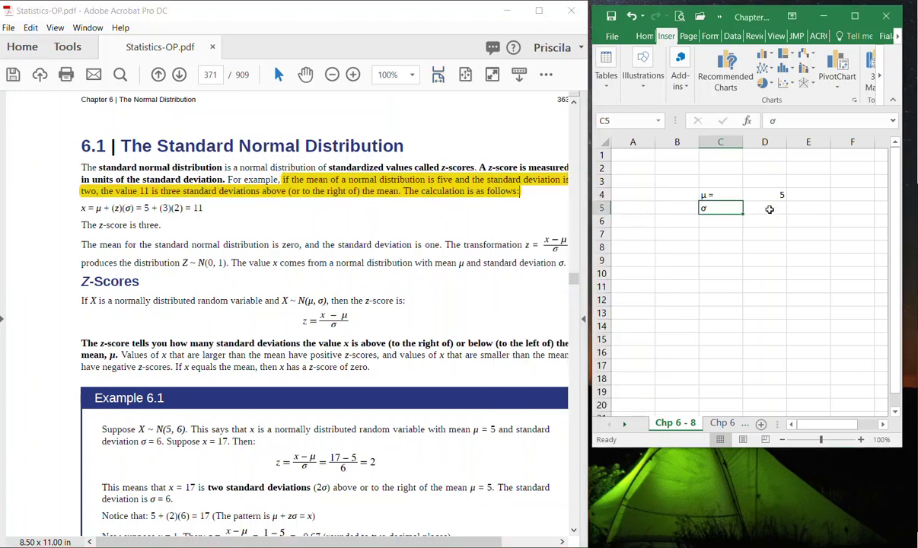
Extend the label in cell C5 to read σ= and enter the standard deviation of 2 in cell D5.
{"action": "double_click", "coordinate": [726, 206]}
{"action": "type", "text": "="}
{"action": "key", "text": "Tab"}
{"action": "type", "text": "2"}
{"action": "key", "text": "Return"}
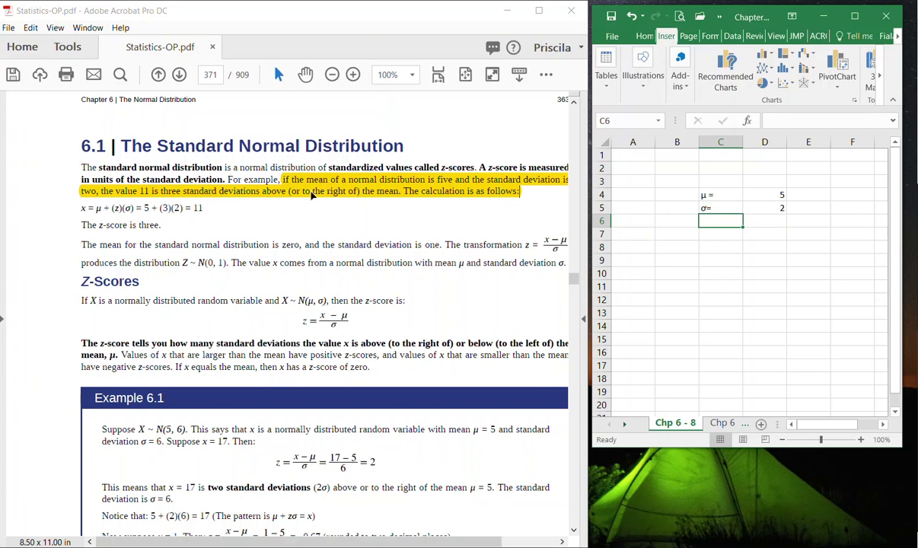
Enter x = in cell C8 and add the µ symbol reused from the label in cell C4.
{"action": "left_click", "coordinate": [715, 259]}
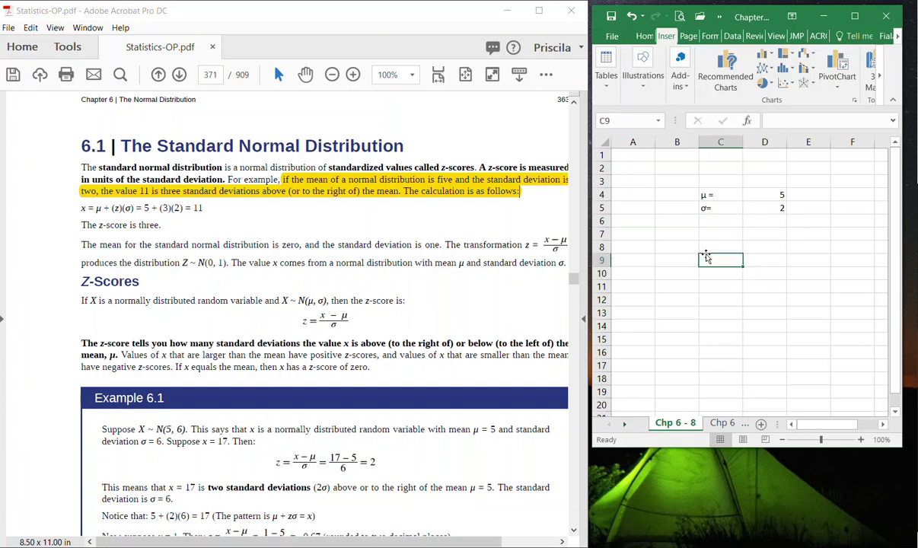
{"action": "key", "text": "Up"}
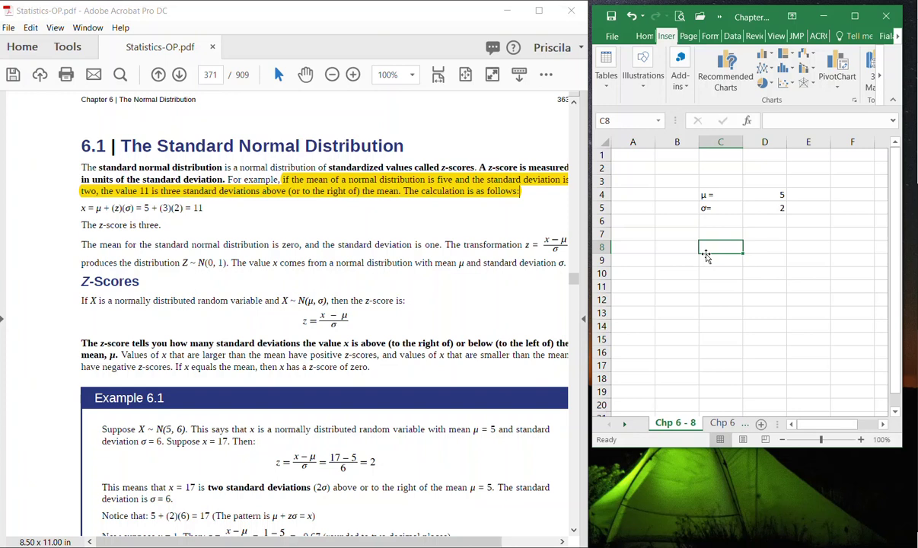
{"action": "type", "text": "x"}
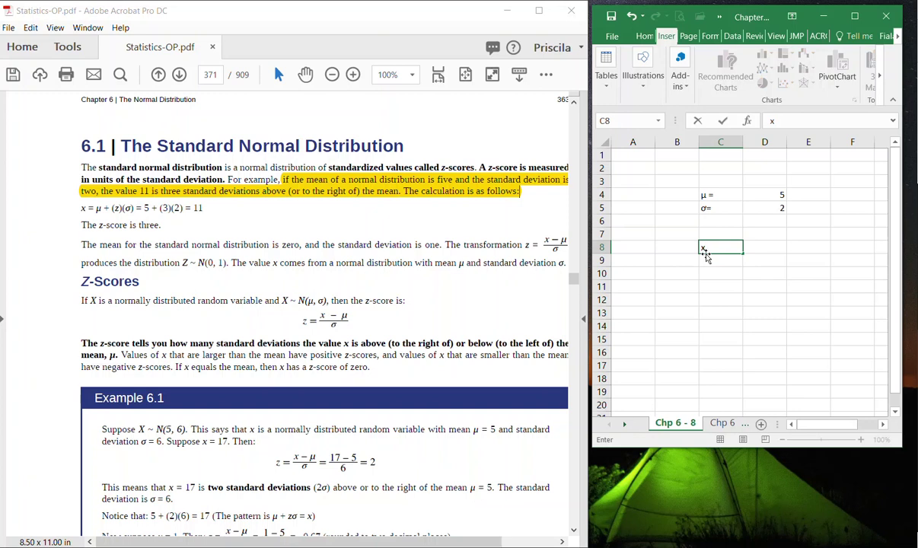
{"action": "type", "text": " ="}
{"action": "left_click", "coordinate": [724, 195]}
{"action": "double_click", "coordinate": [702, 195]}
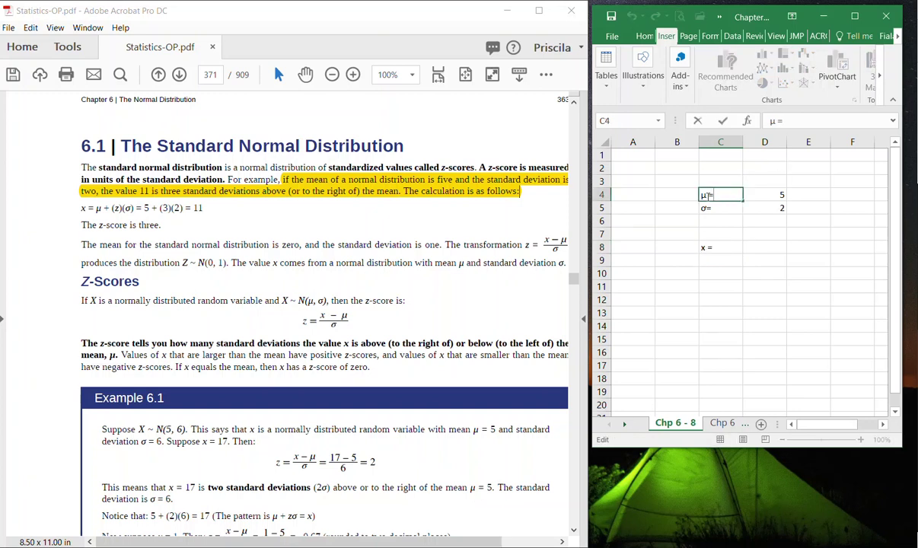
{"action": "double_click", "coordinate": [735, 246]}
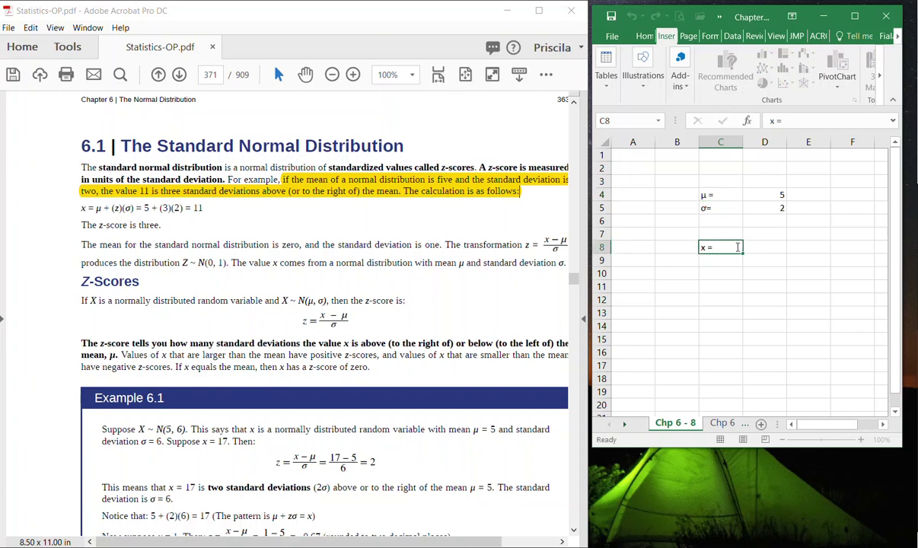
{"action": "type", "text": "μ"}
Insert the recently used ± symbol after x = µ in cell C8 and restore the workbook beside the textbook.
{"action": "left_click", "coordinate": [854, 16]}
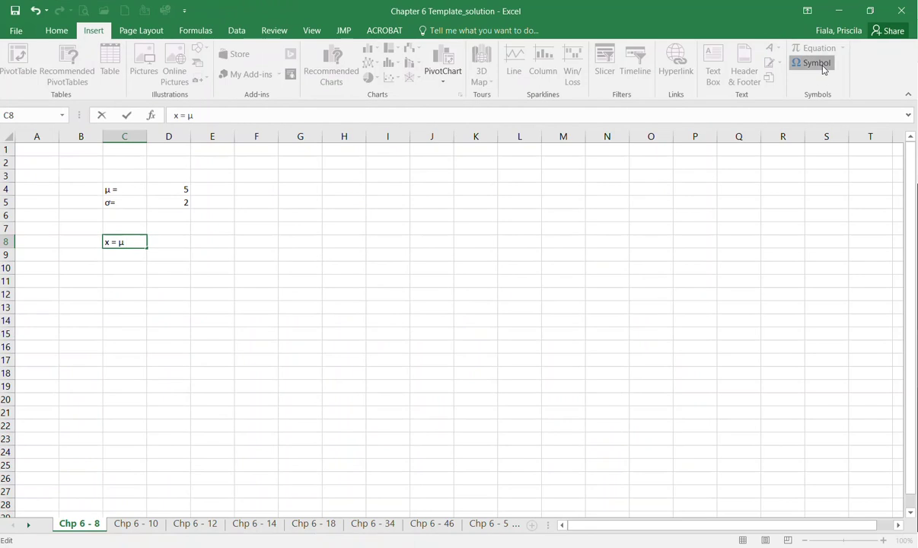
{"action": "left_click", "coordinate": [812, 62]}
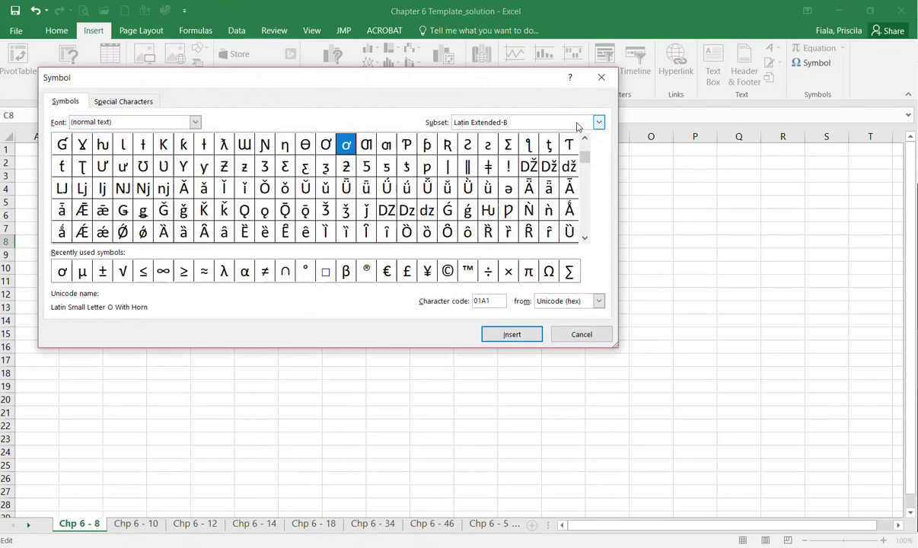
{"action": "double_click", "coordinate": [102, 271]}
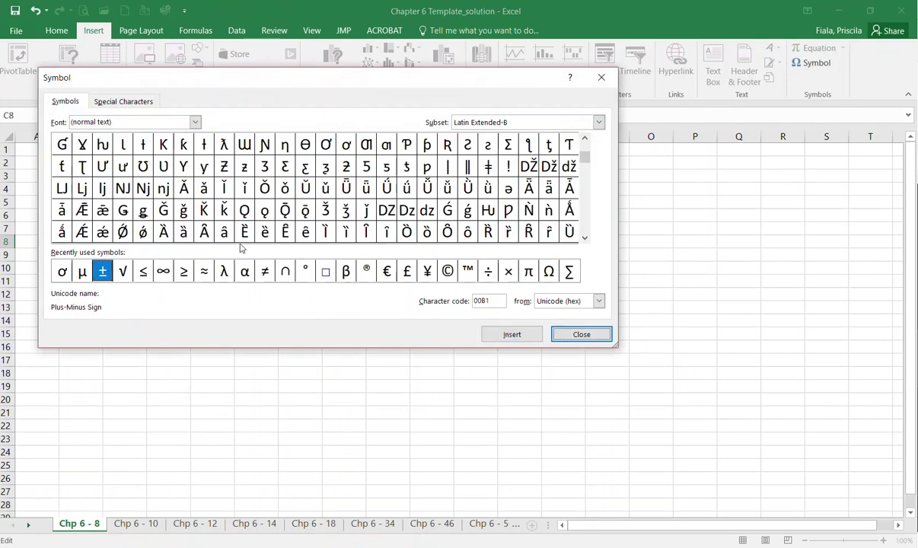
{"action": "left_click", "coordinate": [575, 337]}
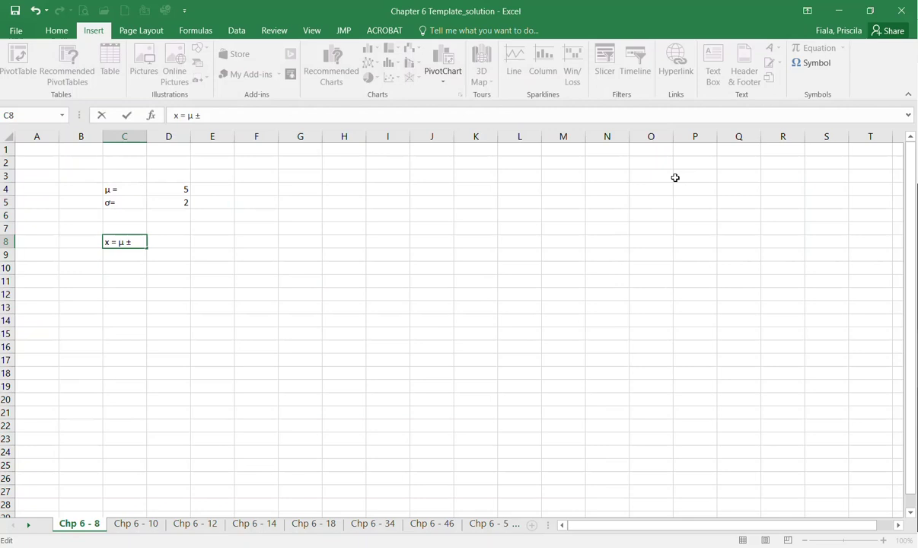
{"action": "key", "text": "Return"}
{"action": "left_click", "coordinate": [870, 10]}
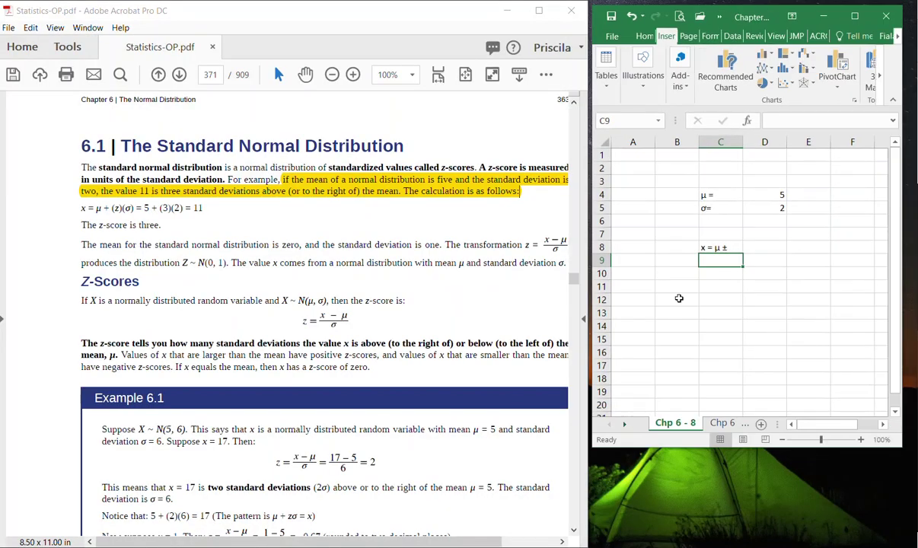
Reuse the σ symbol from cell C5 to complete the expression in cell C8 as x = µ ± σ.
{"action": "left_click", "coordinate": [708, 207]}
{"action": "double_click", "coordinate": [702, 209]}
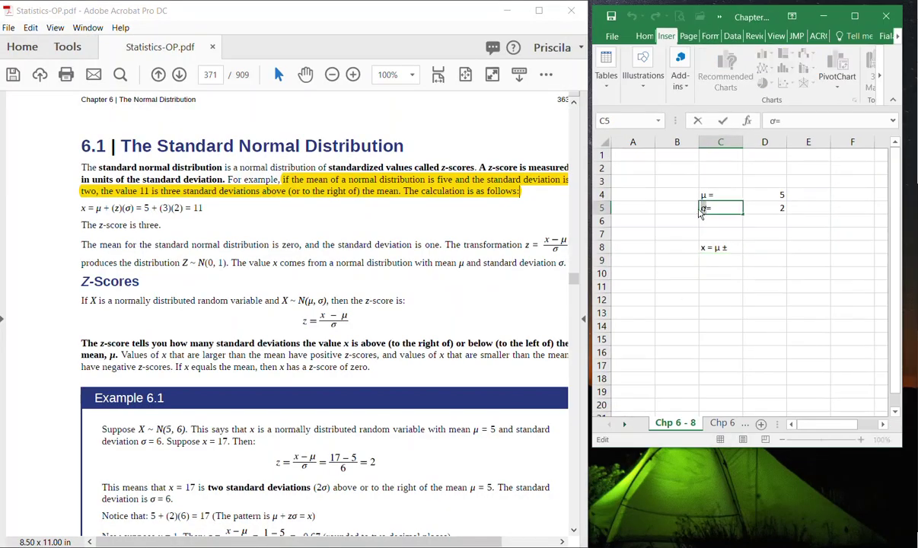
{"action": "left_click", "coordinate": [732, 245]}
{"action": "double_click", "coordinate": [741, 252]}
{"action": "type", "text": "σ"}
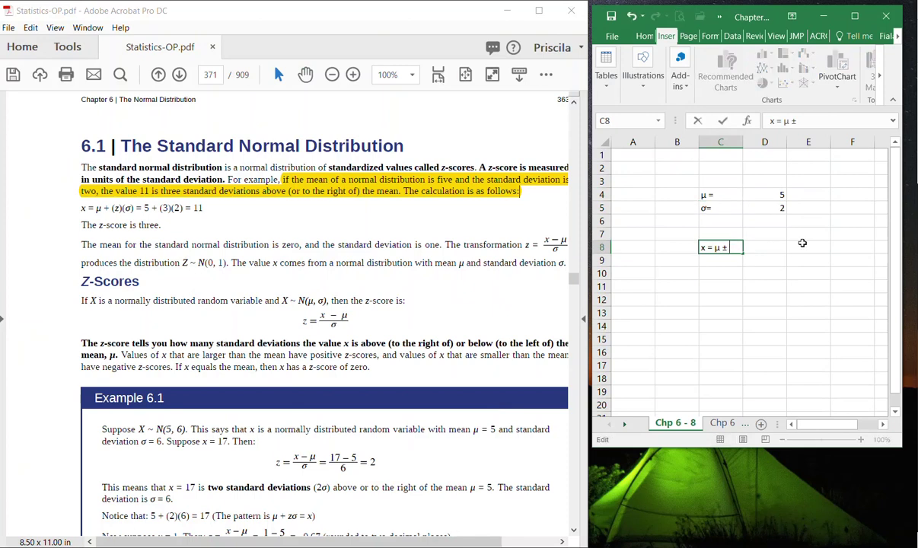
{"action": "key", "text": "Return"}
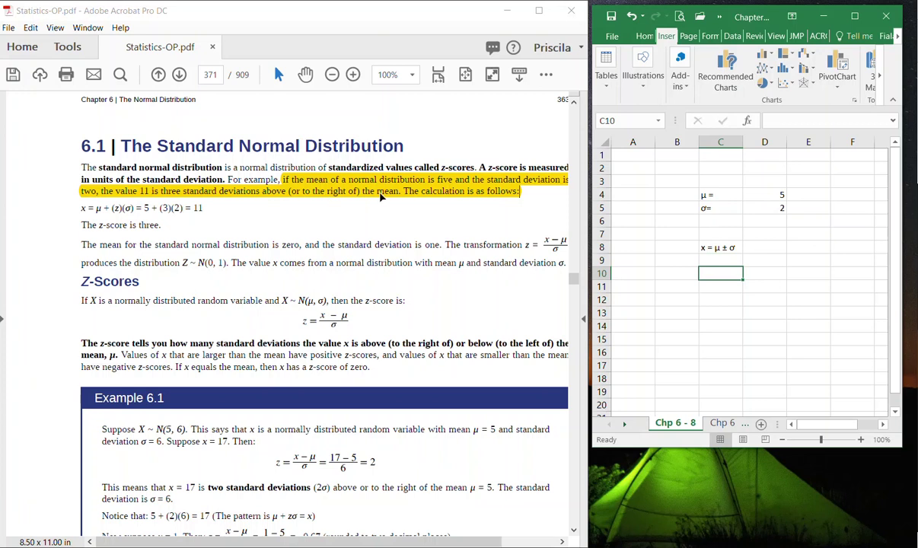
Write the substituted expression x = 5 + 3*2 as text in cell C10.
{"action": "left_click", "coordinate": [721, 283]}
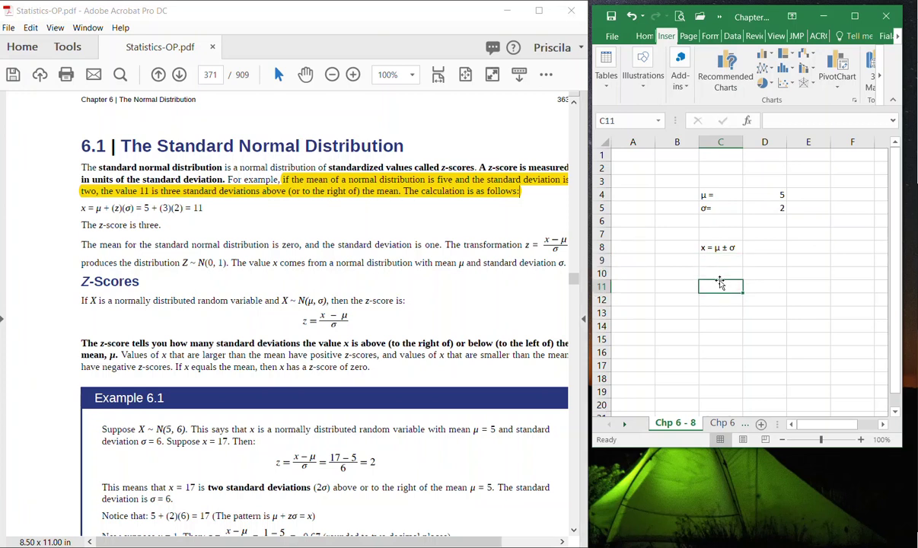
{"action": "key", "text": "Up"}
{"action": "type", "text": "x"}
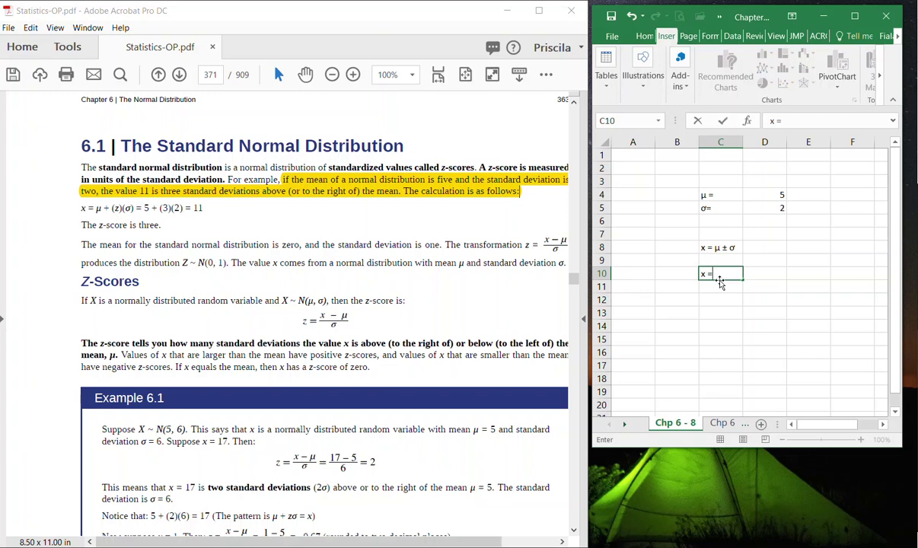
{"action": "type", "text": " ="}
{"action": "left_click", "coordinate": [762, 195]}
{"action": "double_click", "coordinate": [721, 274]}
{"action": "type", "text": "5 +"}
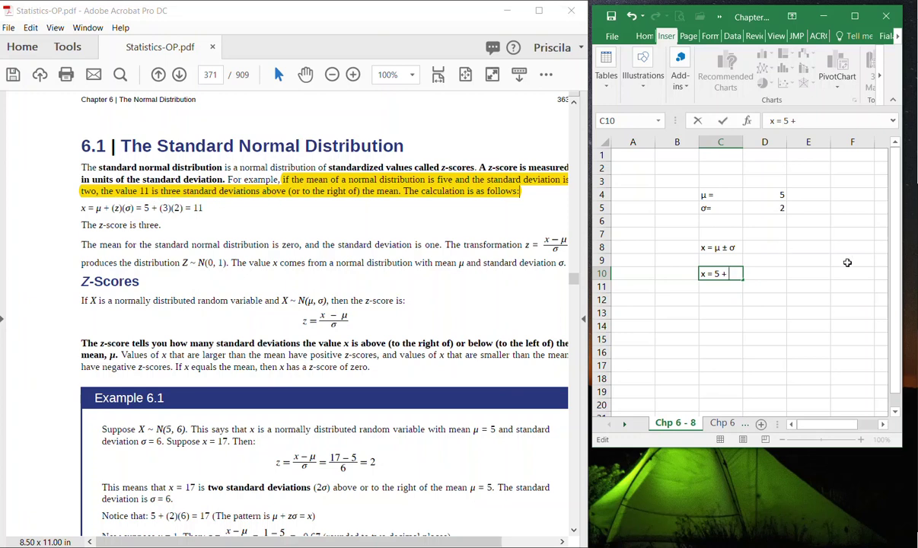
{"action": "type", "text": "3*2"}
{"action": "key", "text": "Return"}
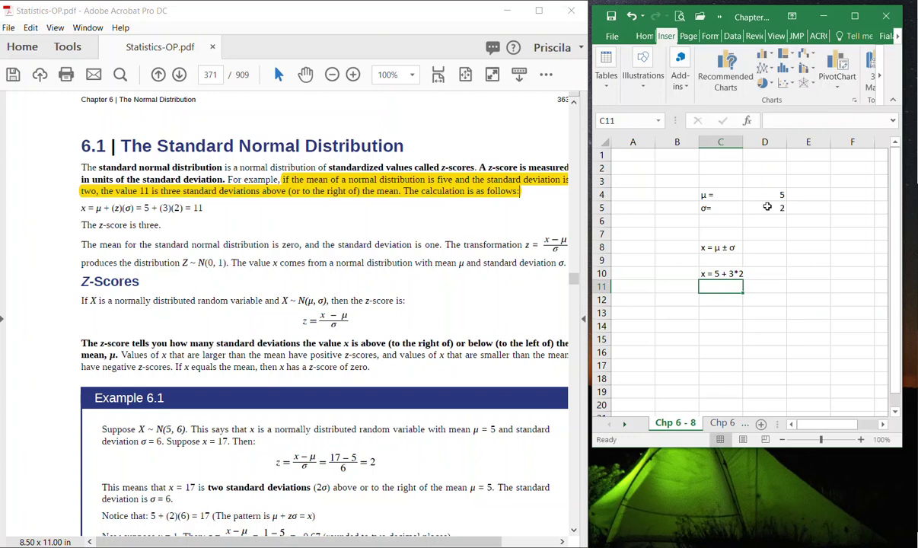
Calculate the x value in cell C11 with the formula =5+(3*2).
{"action": "type", "text": "x"}
{"action": "key", "text": "BackSpace"}
{"action": "key", "text": "BackSpace"}
{"action": "type", "text": "=5+(3)*(2)"}
{"action": "key", "text": "Return"}
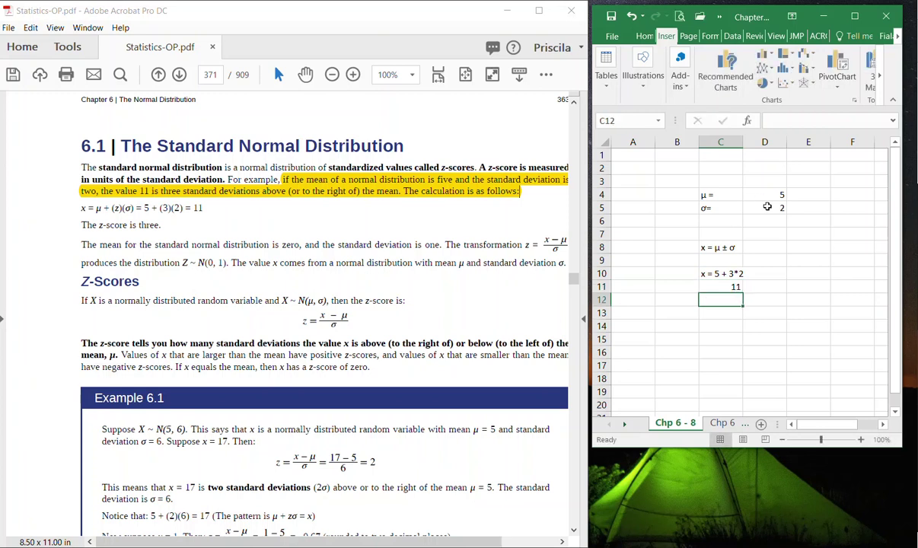
Give the calculated result in cell C11 a yellow fill.
{"action": "left_click", "coordinate": [730, 287]}
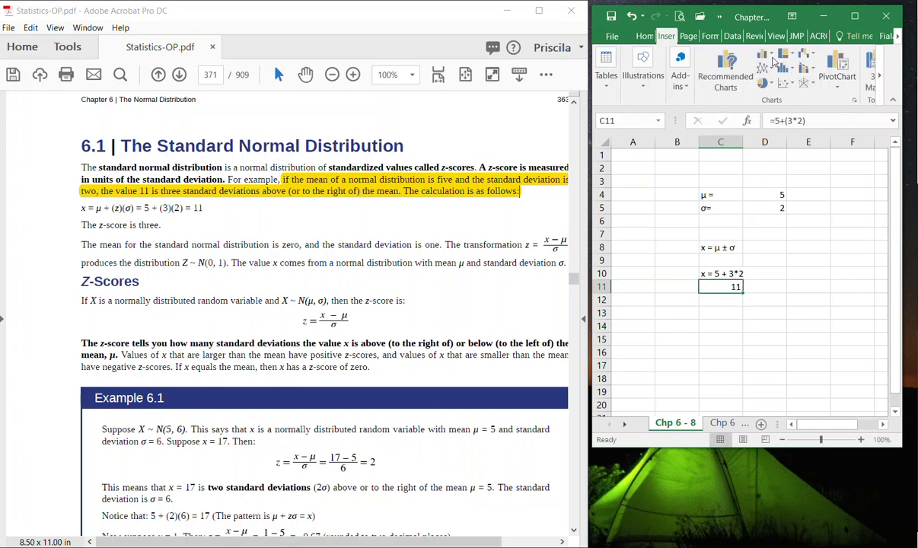
{"action": "left_click", "coordinate": [643, 37]}
{"action": "left_click", "coordinate": [646, 76]}
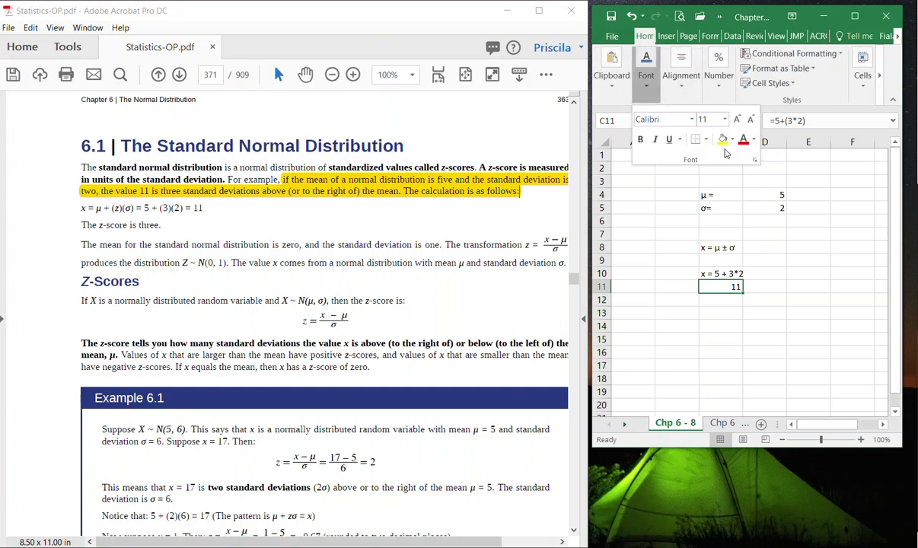
{"action": "left_click", "coordinate": [722, 140]}
Mark the textbook's worked line for x = µ + (z)(σ), then widen the textbook window and narrow it again beside the workbook.
{"action": "left_click_drag", "start_coordinate": [203, 209], "coordinate": [99, 216]}
{"action": "left_click", "coordinate": [403, 266]}
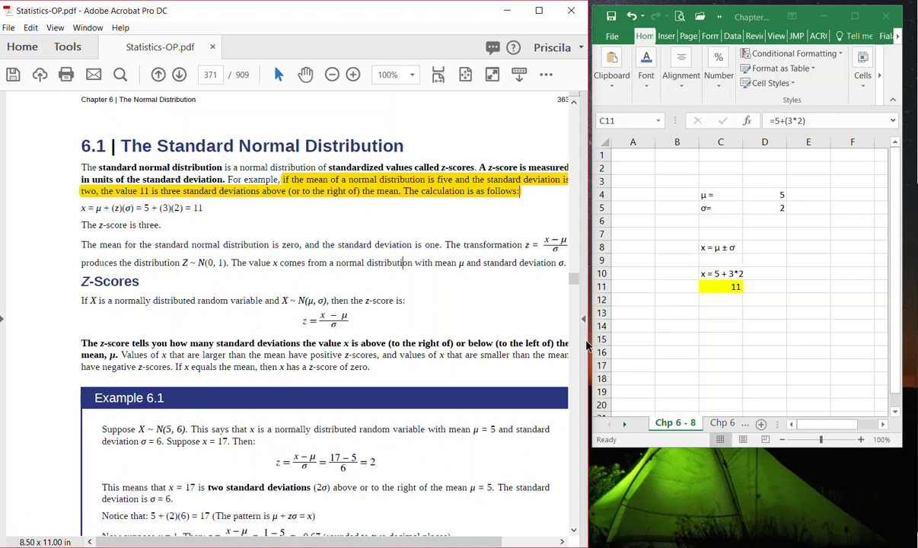
{"action": "left_click_drag", "start_coordinate": [602, 332], "coordinate": [678, 329]}
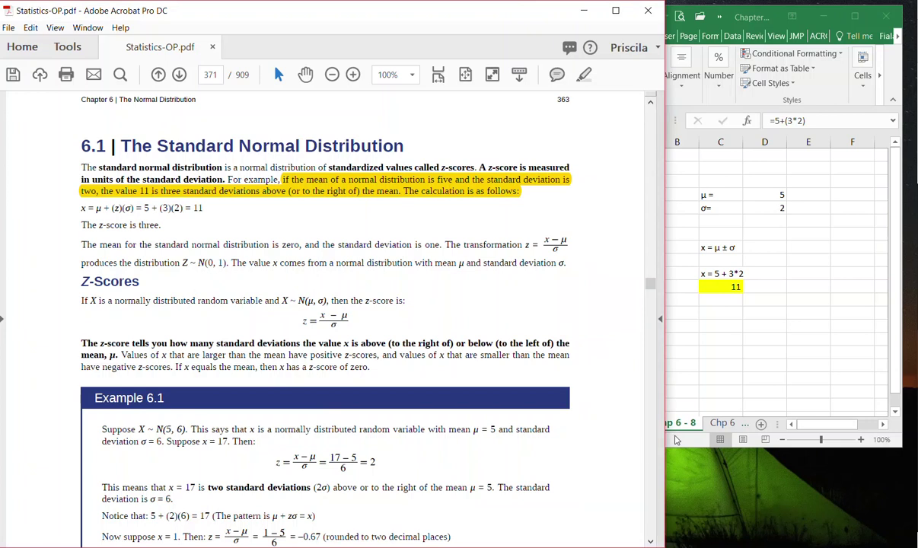
{"action": "left_click_drag", "start_coordinate": [670, 433], "coordinate": [578, 424]}
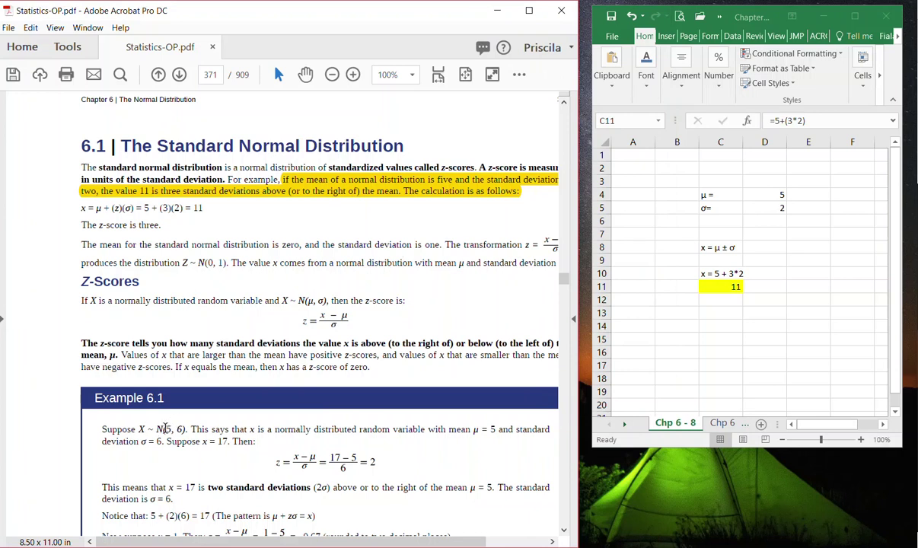
Select the 6 in Example 6.1's N(5, 6) notation and set the standard deviation in cell D5 to 6.
{"action": "left_click_drag", "start_coordinate": [176, 430], "coordinate": [183, 429]}
{"action": "left_click", "coordinate": [771, 193]}
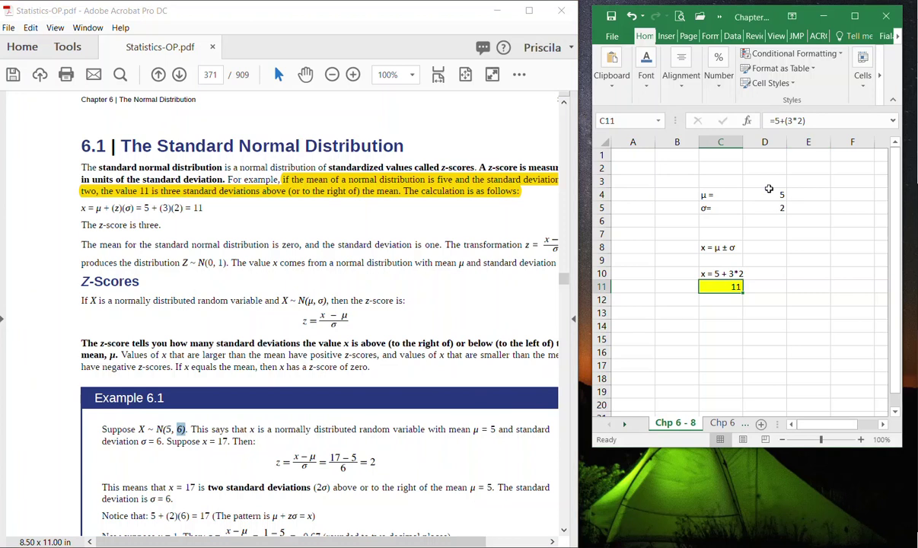
{"action": "key", "text": "Return"}
{"action": "type", "text": "6"}
{"action": "key", "text": "Return"}
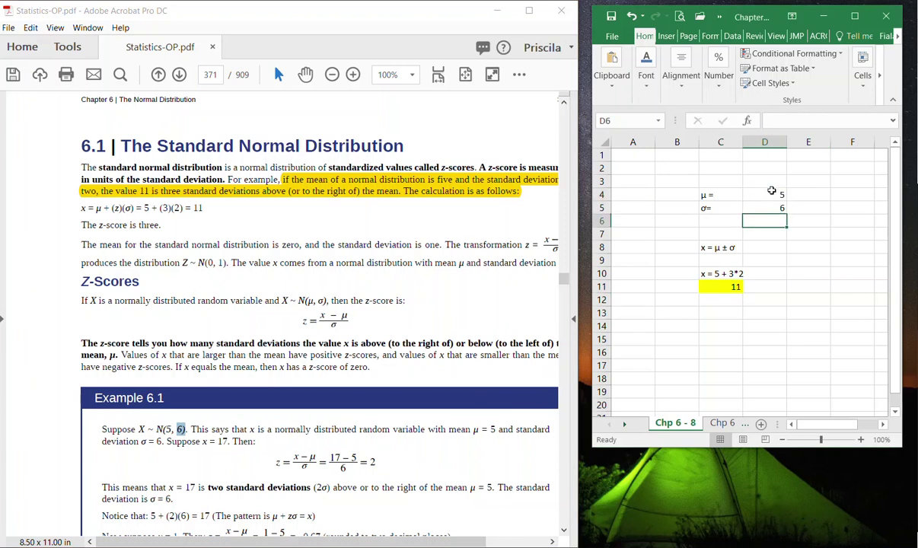
Enter the distribution notation X~N(5,6) in cell C3 above the mean and standard deviation labels.
{"action": "left_click", "coordinate": [724, 182]}
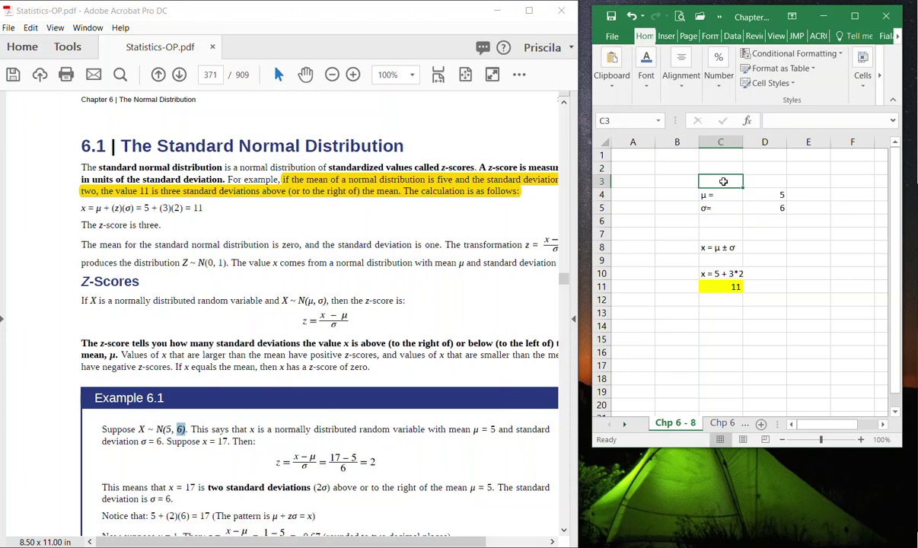
{"action": "type", "text": "X"}
{"action": "key", "text": "BackSpace"}
{"action": "type", "text": "~N(5,6)"}
{"action": "key", "text": "Return"}
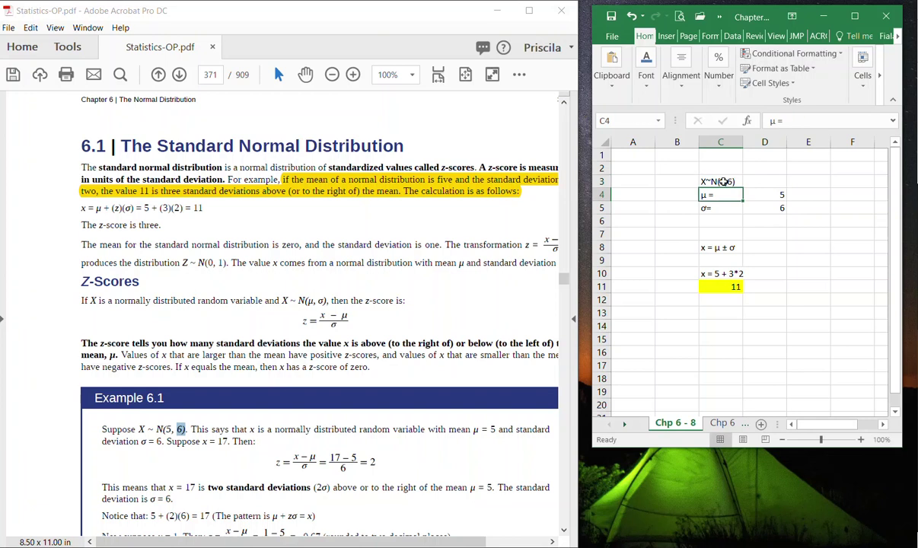
{"action": "key", "text": "Return"}
{"action": "key", "text": "Down"}
{"action": "key", "text": "Down"}
{"action": "key", "text": "Down"}
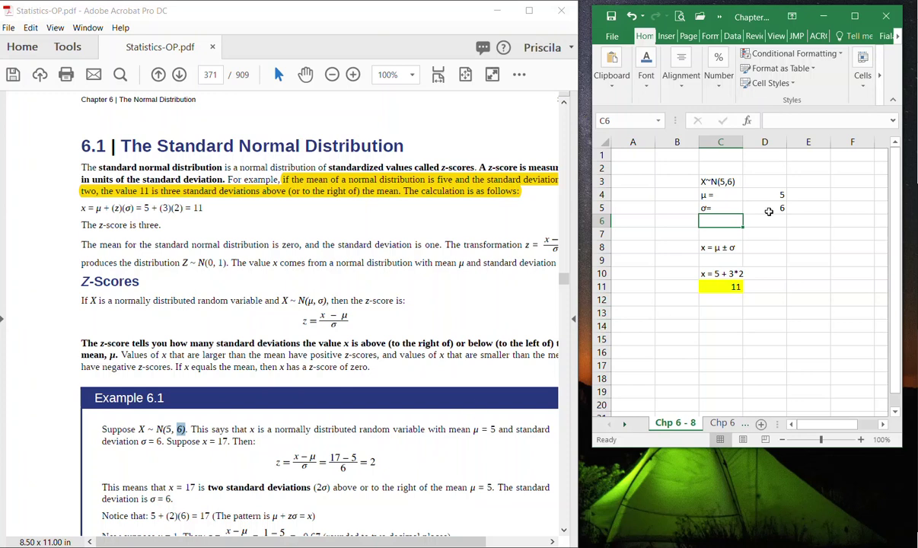
Write the z-score expression z = x - µ / 2 in cell C14, inserting µ from the recently used symbols.
{"action": "left_click", "coordinate": [727, 327]}
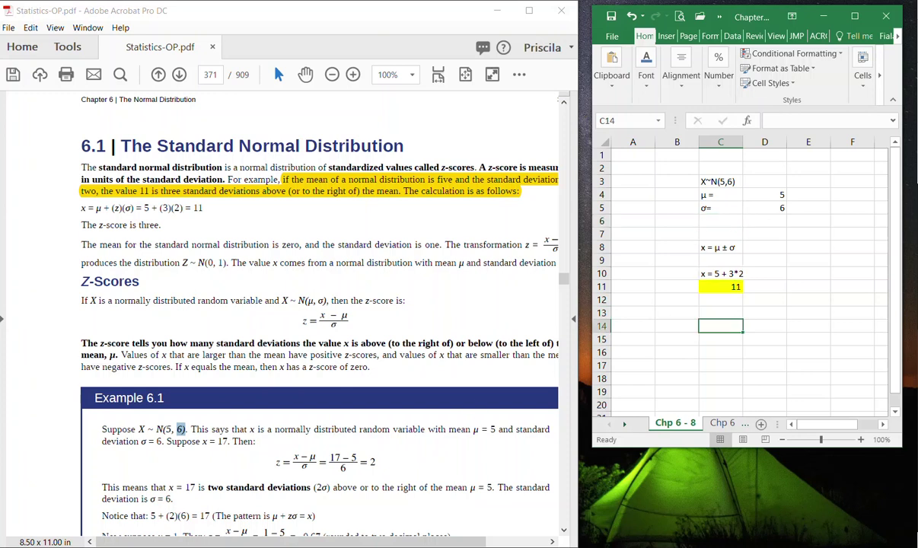
{"action": "type", "text": "z = x -"}
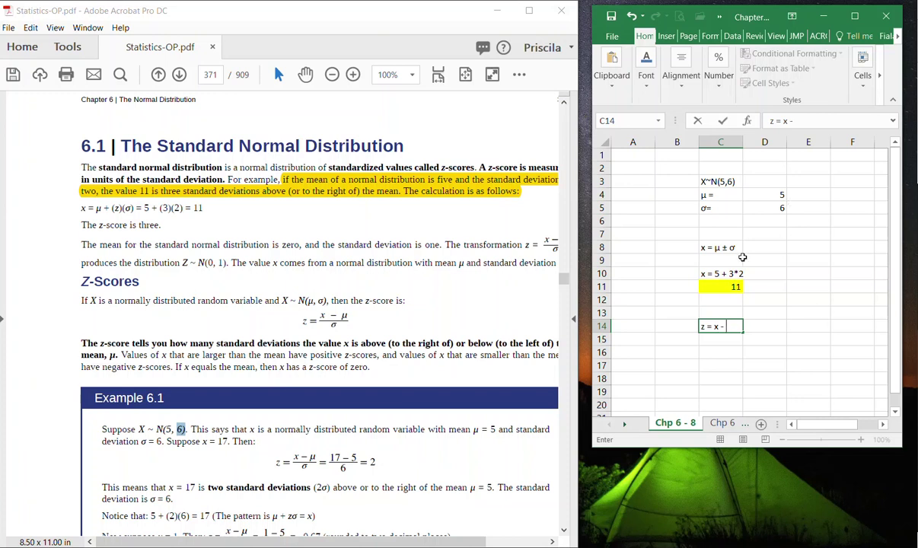
{"action": "left_click", "coordinate": [854, 17]}
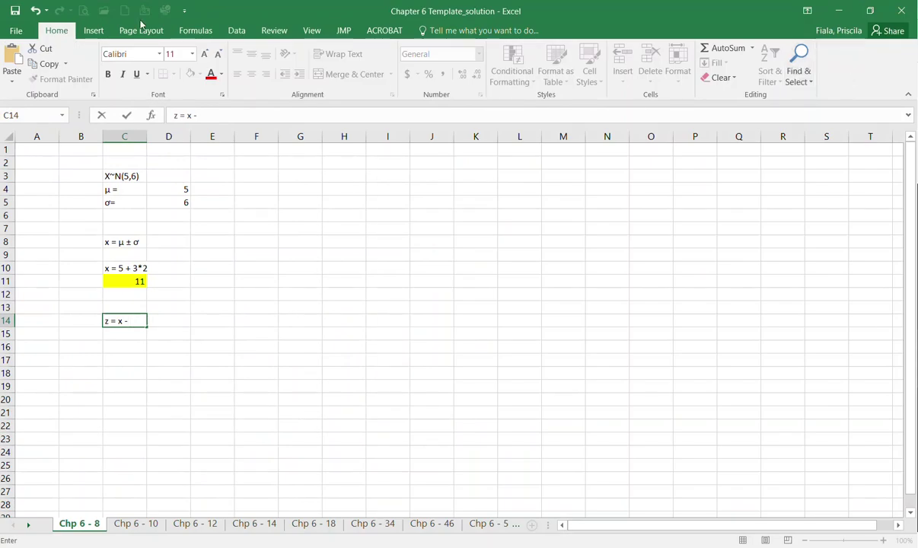
{"action": "left_click", "coordinate": [93, 31]}
{"action": "left_click", "coordinate": [807, 70]}
{"action": "double_click", "coordinate": [102, 271]}
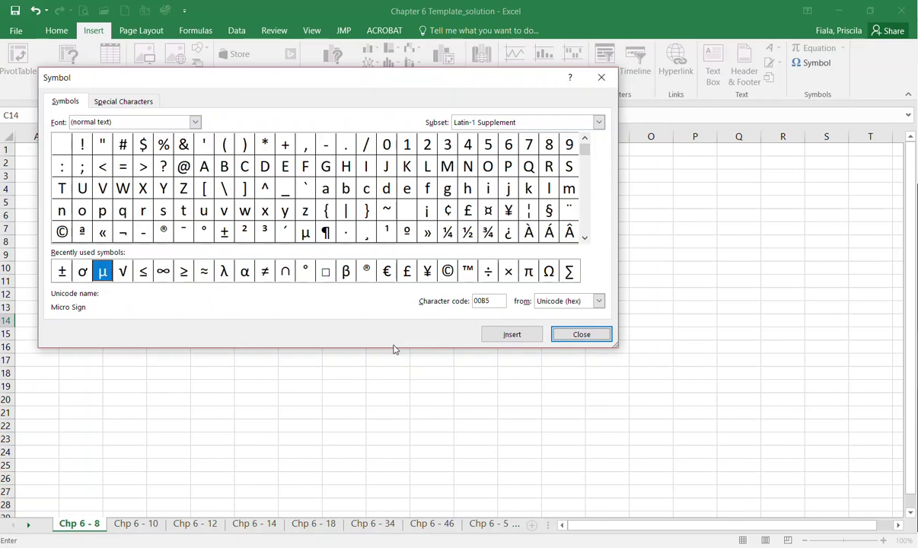
{"action": "left_click", "coordinate": [556, 335]}
{"action": "type", "text": "/ 2"}
{"action": "key", "text": "Return"}
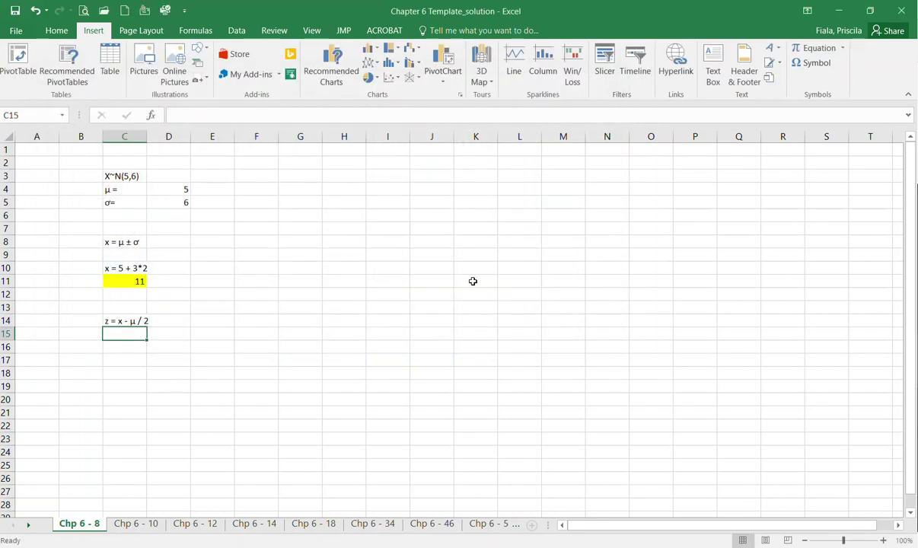
Enter the z-score calculation z = 17 - 5 / 6 as text in cell C15, using Example 6.1's values.
{"action": "type", "text": "z = x - μ / 2"}
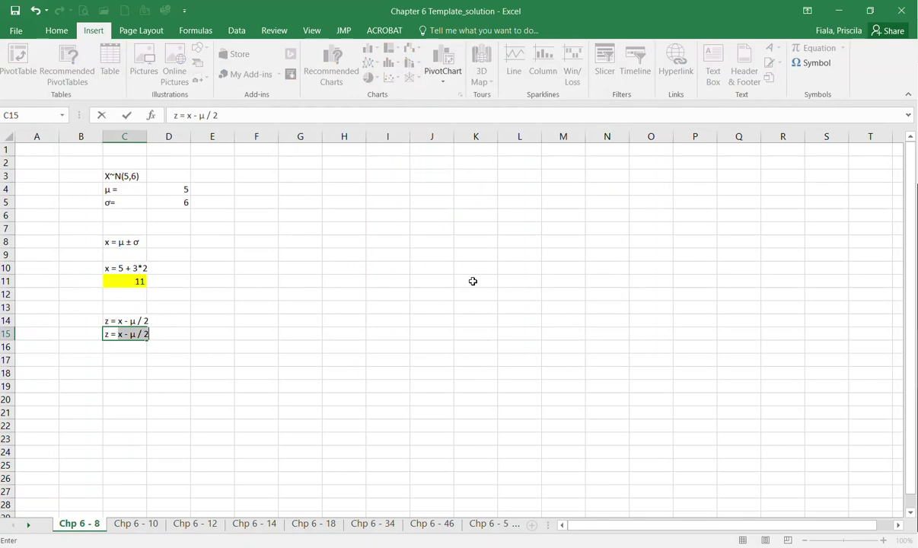
{"action": "left_click", "coordinate": [870, 11]}
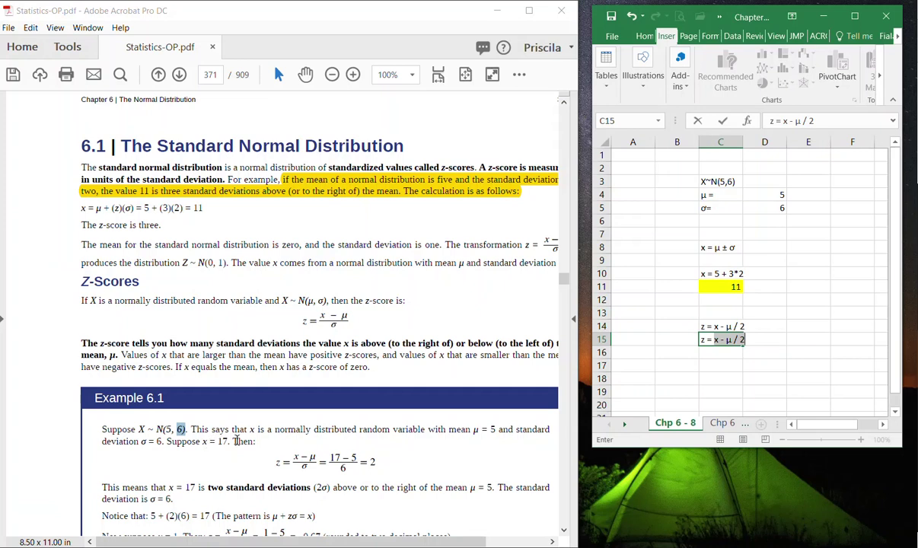
{"action": "type", "text": "17 -"}
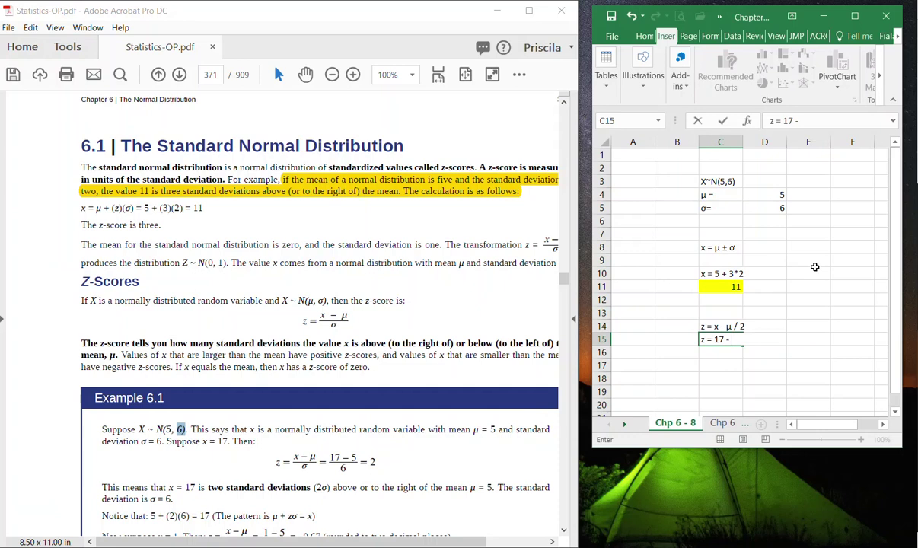
{"action": "type", "text": " 5 / 6"}
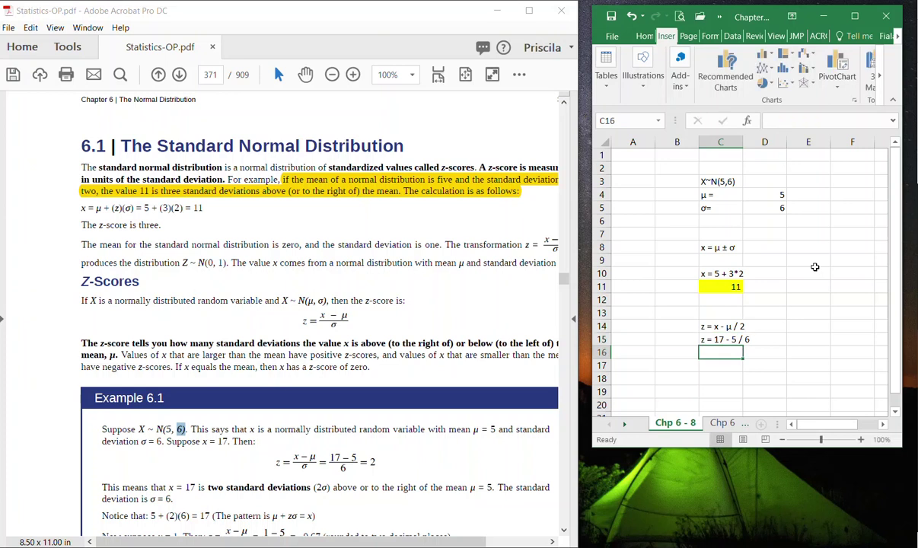
Replace the 2 at the end of cell C14's z expression with the recently used symbol σ, giving z = x - µ / σ.
{"action": "key", "text": "Up"}
{"action": "key", "text": "F2"}
{"action": "key", "text": "BackSpace"}
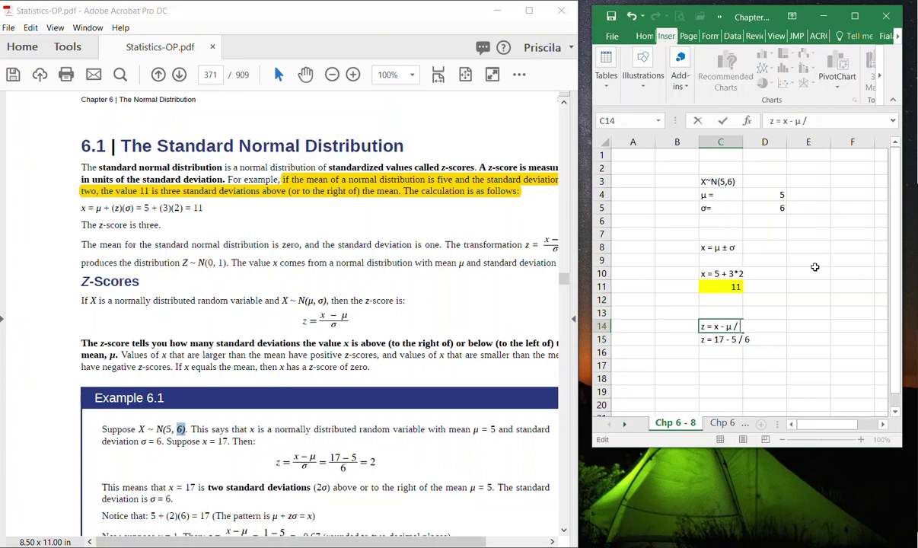
{"action": "key", "text": "super+Left"}
{"action": "key", "text": "super+Up"}
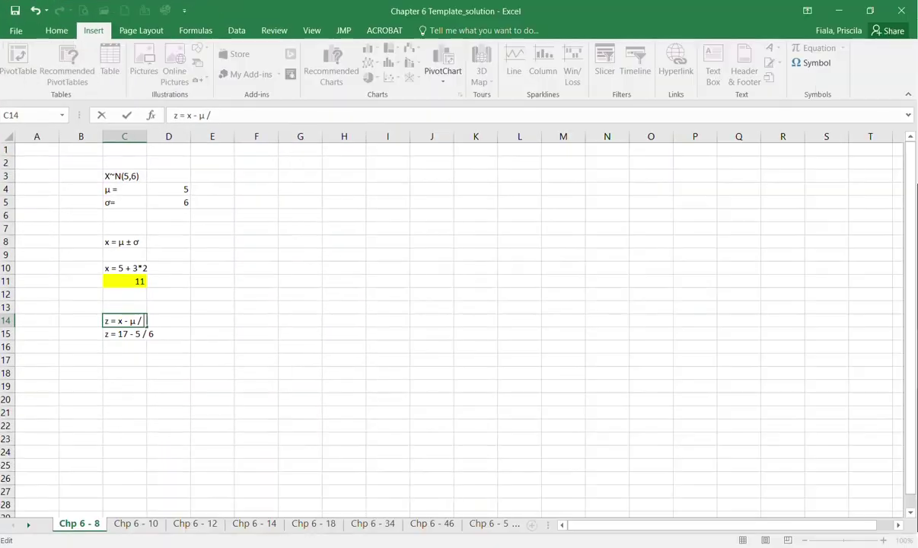
{"action": "left_click", "coordinate": [813, 62]}
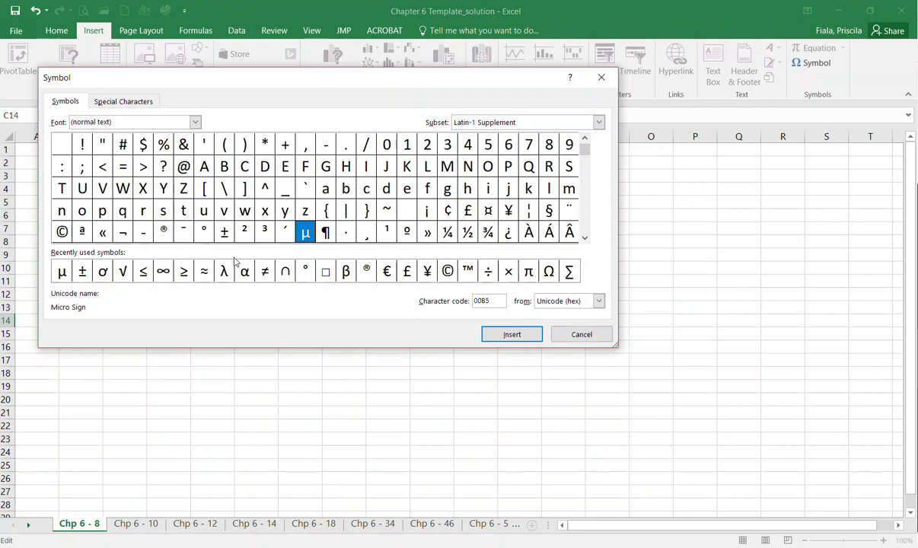
{"action": "left_click", "coordinate": [102, 271]}
{"action": "left_click", "coordinate": [512, 337]}
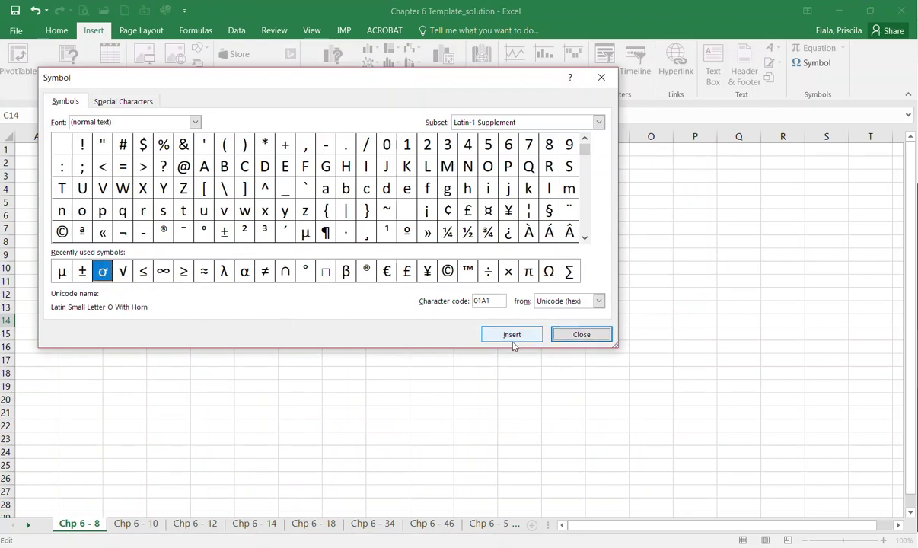
{"action": "left_click", "coordinate": [594, 337]}
{"action": "key", "text": "Return"}
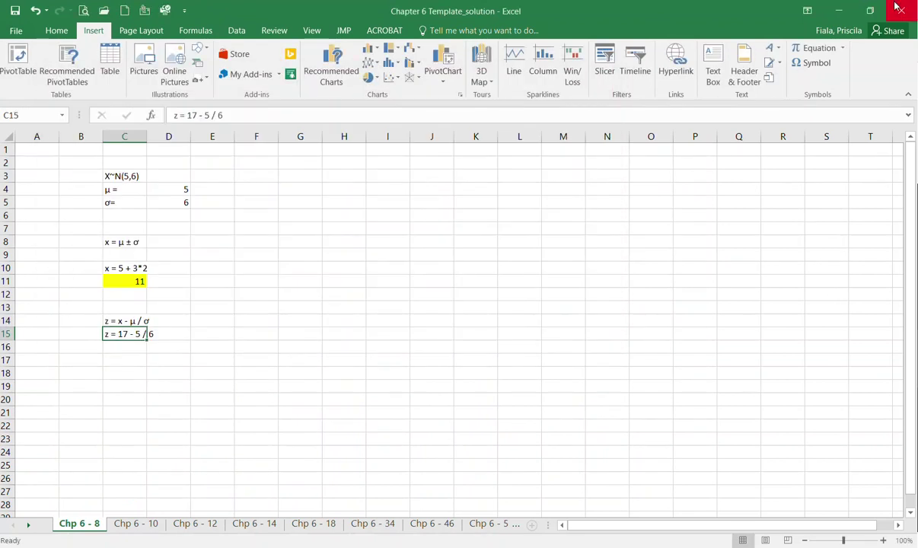
Shrink the workbook back beside the textbook and calculate the z-score in cell C16 with the formula =(17-5)/6.
{"action": "left_click", "coordinate": [869, 10]}
{"action": "left_click", "coordinate": [718, 355]}
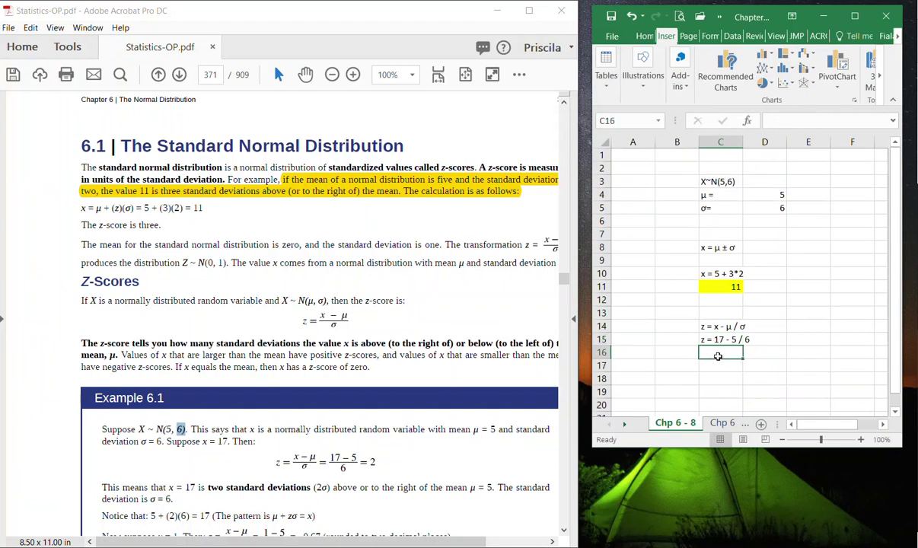
{"action": "type", "text": "= 17"}
{"action": "key", "text": "BackSpace"}
{"action": "key", "text": "BackSpace"}
{"action": "type", "text": "(17"}
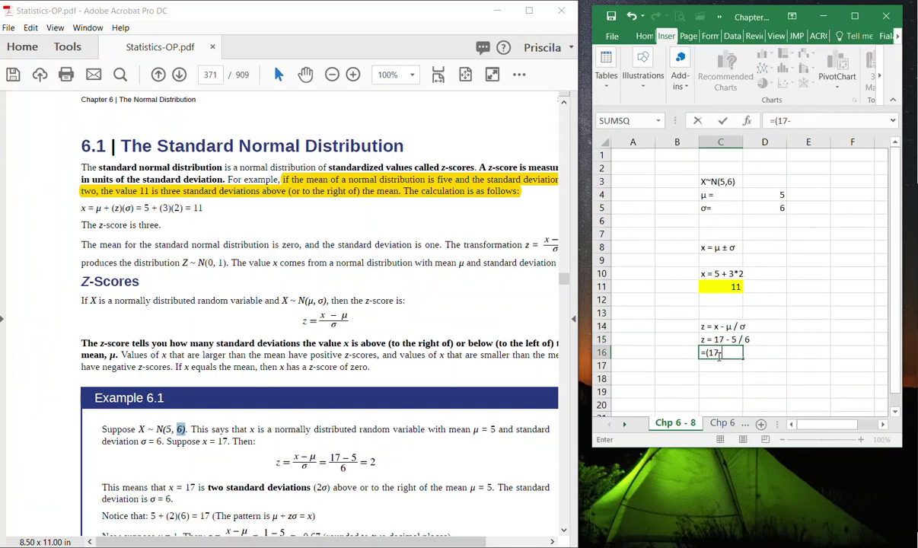
{"action": "type", "text": "-5)/6"}
{"action": "key", "text": "Return"}
{"action": "left_click", "coordinate": [718, 357]}
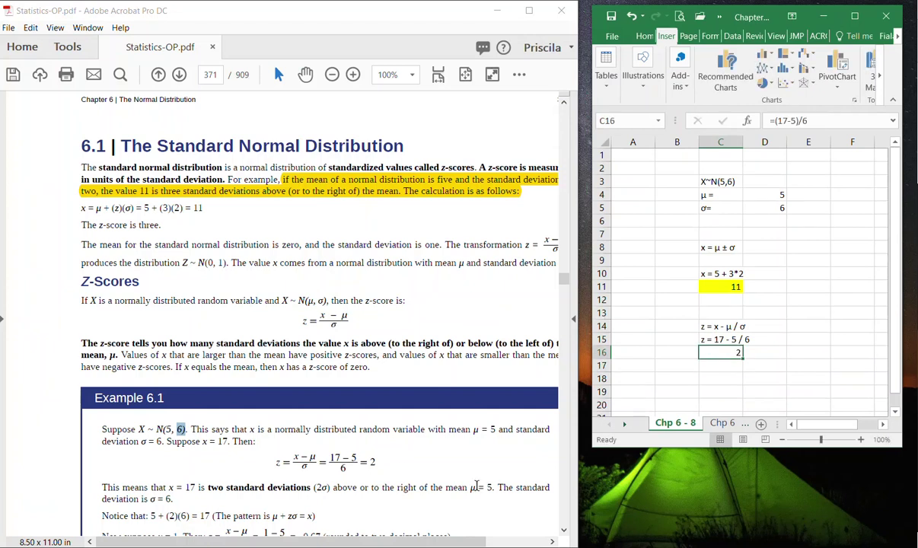
Mark the = 2 ending Example 6.1's z calculation, compare it with cell C16, and bring the x = 1 case into view.
{"action": "left_click", "coordinate": [377, 466]}
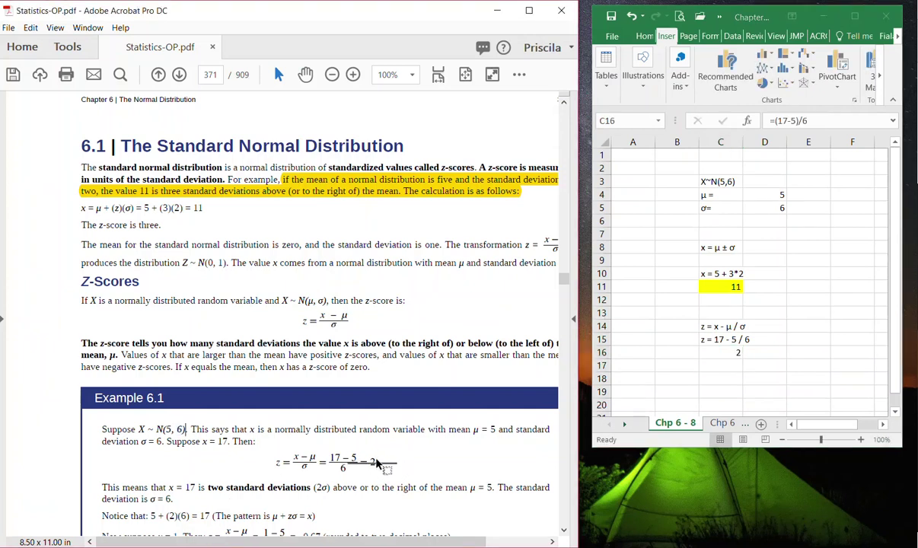
{"action": "left_click_drag", "start_coordinate": [377, 462], "coordinate": [363, 464]}
{"action": "left_click", "coordinate": [704, 351]}
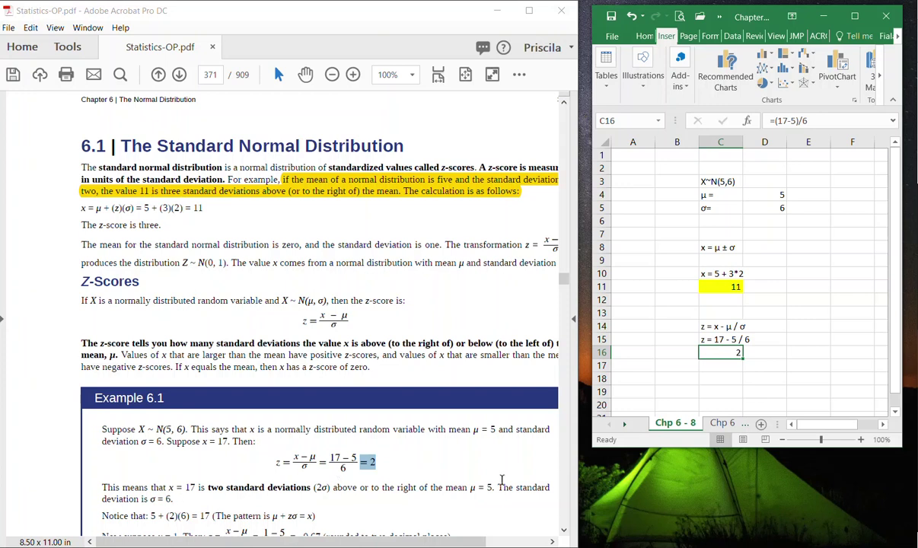
{"action": "left_click", "coordinate": [565, 533]}
{"action": "left_click", "coordinate": [565, 533]}
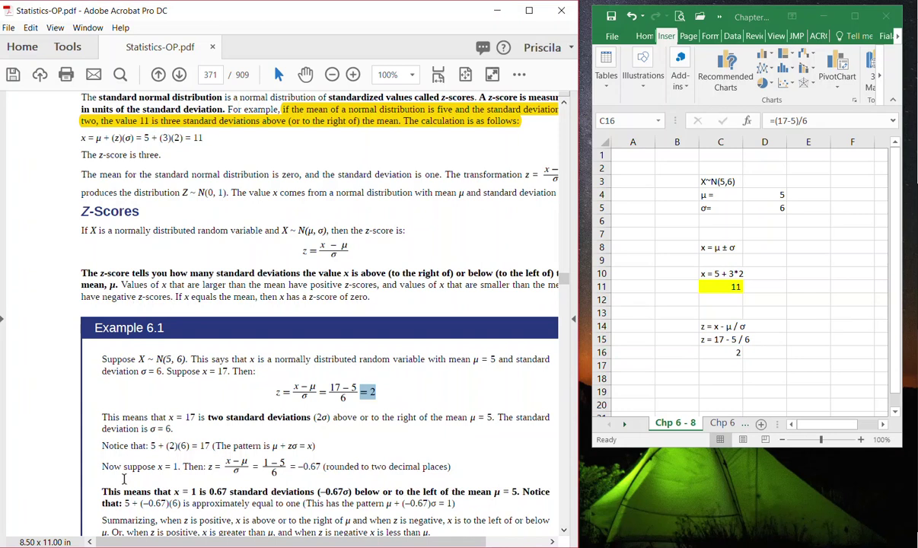
{"action": "left_click", "coordinate": [716, 353]}
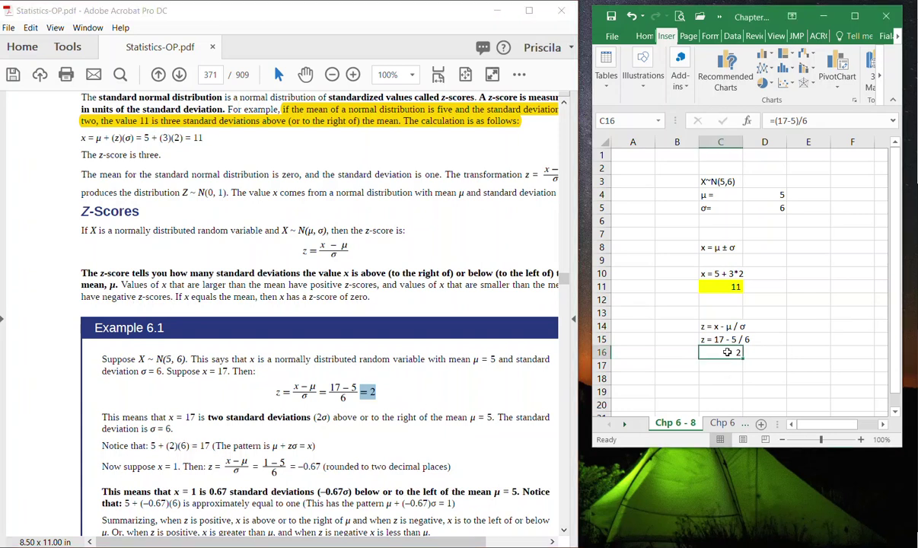
Locate the x = 1 case in Example 6.1 and change cell C15's text to z = 1 - 5 / 6.
{"action": "left_click", "coordinate": [209, 444]}
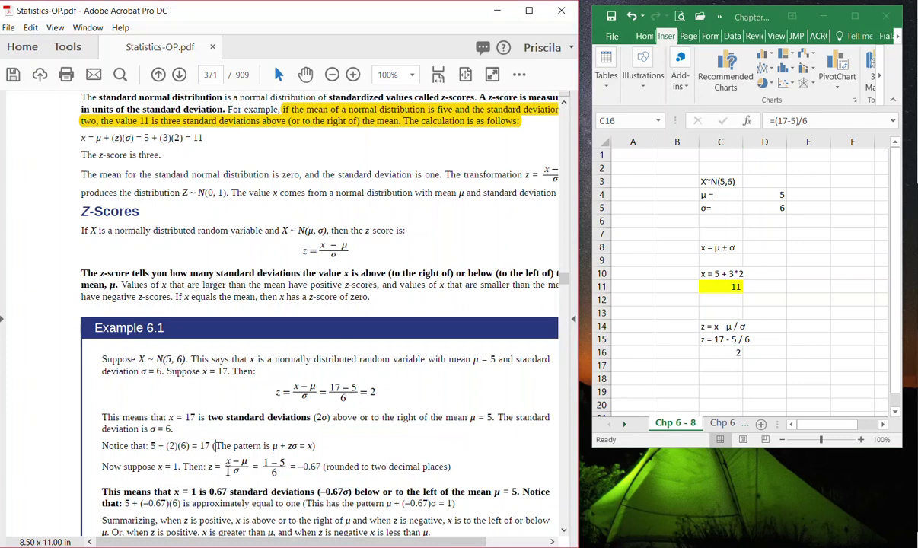
{"action": "left_click", "coordinate": [174, 466]}
{"action": "left_click", "coordinate": [677, 309]}
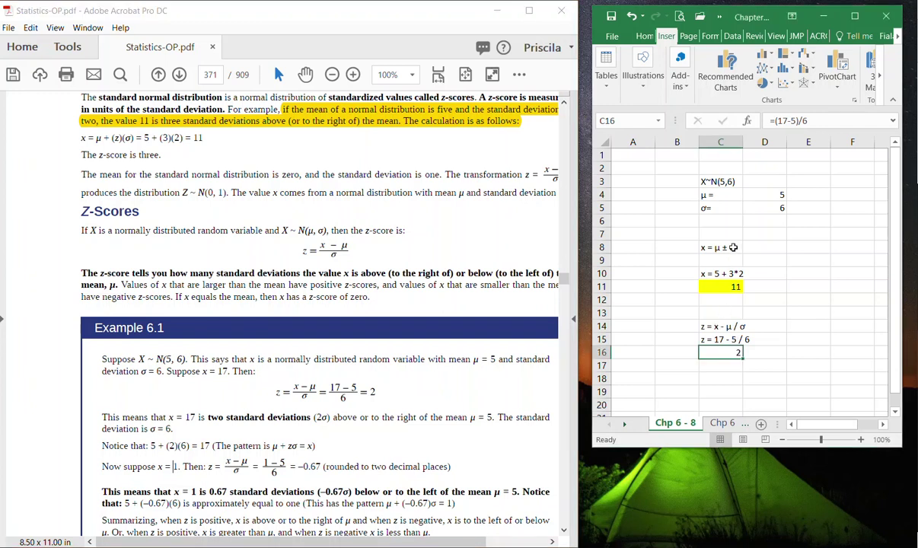
{"action": "key", "text": "Up"}
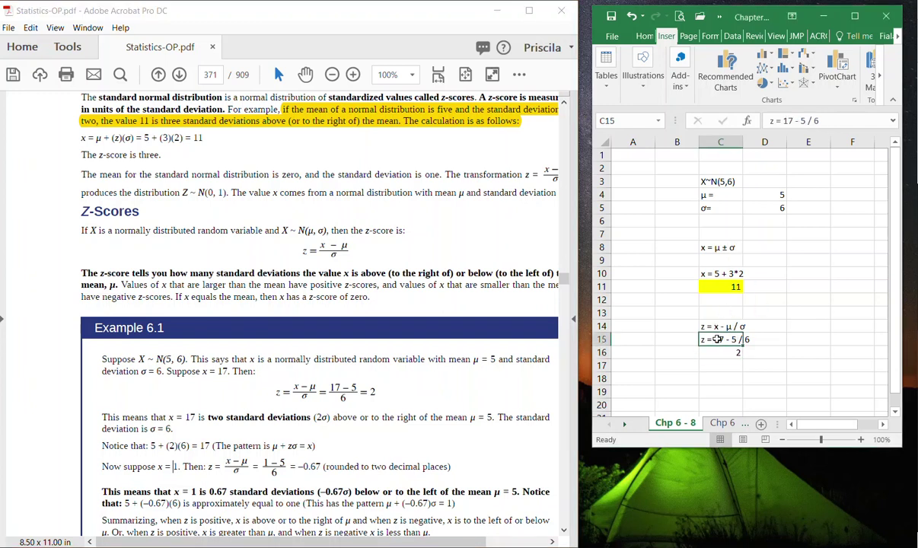
{"action": "key", "text": "F2"}
{"action": "key", "text": "BackSpace"}
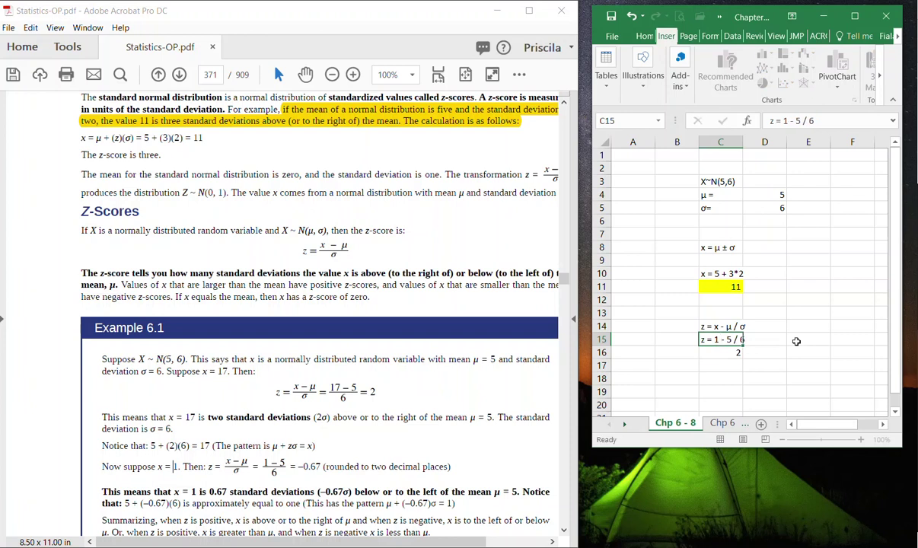
{"action": "key", "text": "Return"}
Change the formula in cell C16 to =(1-5)/6 for the x = 1 case.
{"action": "key", "text": "F2"}
{"action": "key", "text": "Delete"}
{"action": "key", "text": "Return"}
{"action": "key", "text": "Up"}
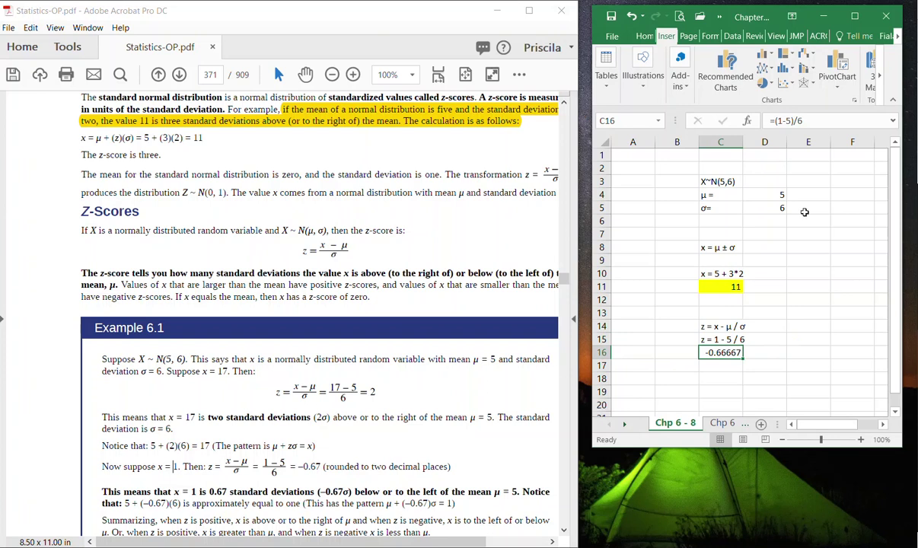
Reduce the z-score in cell C16 to two decimal places and return the workbook to its place beside the textbook.
{"action": "left_click", "coordinate": [854, 16]}
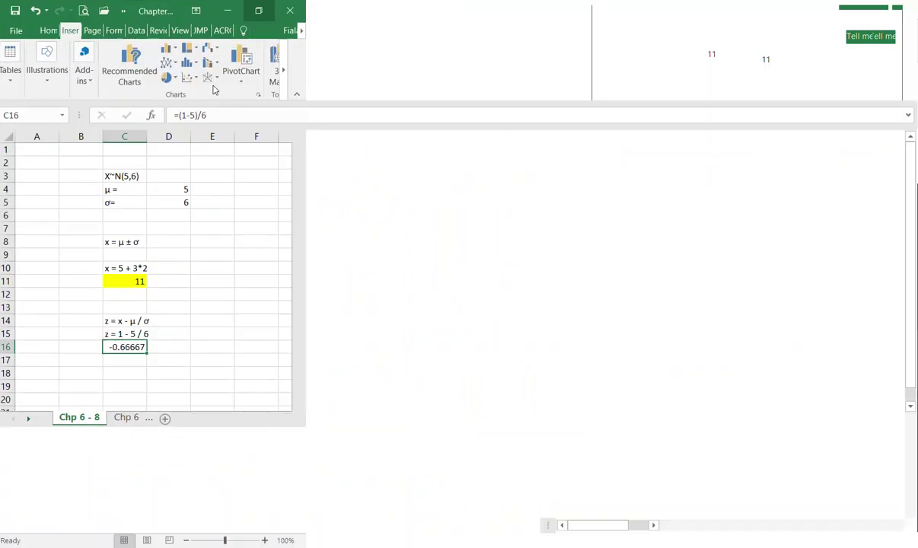
{"action": "left_click", "coordinate": [56, 30]}
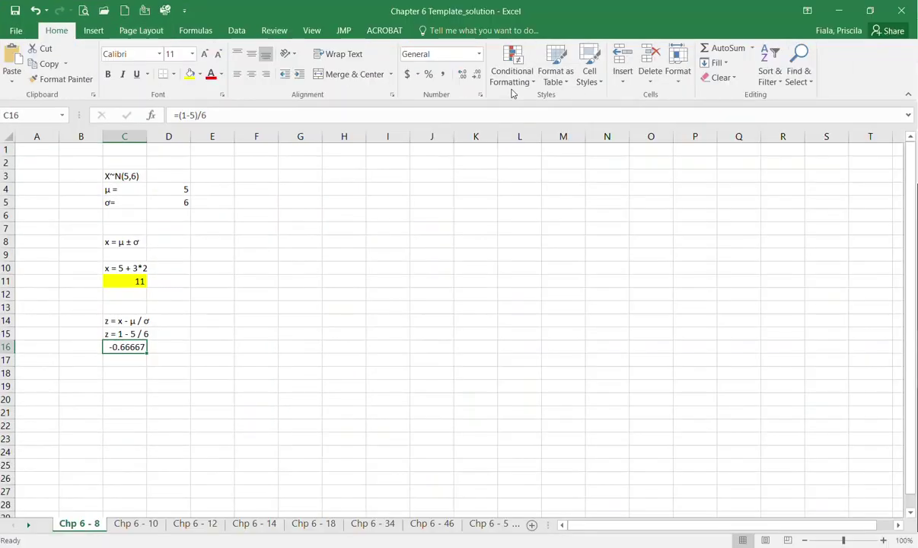
{"action": "left_click", "coordinate": [476, 77]}
{"action": "left_click", "coordinate": [477, 76]}
{"action": "left_click", "coordinate": [477, 76]}
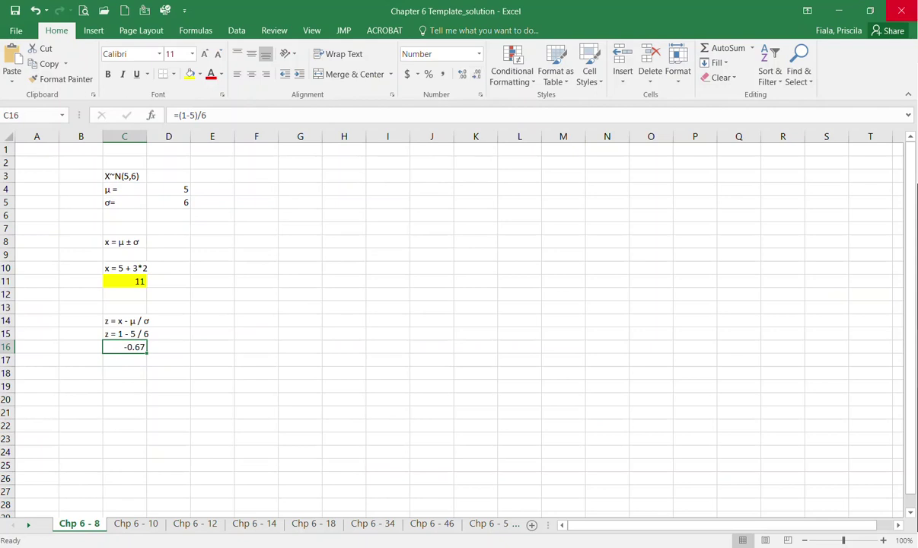
{"action": "left_click", "coordinate": [871, 11]}
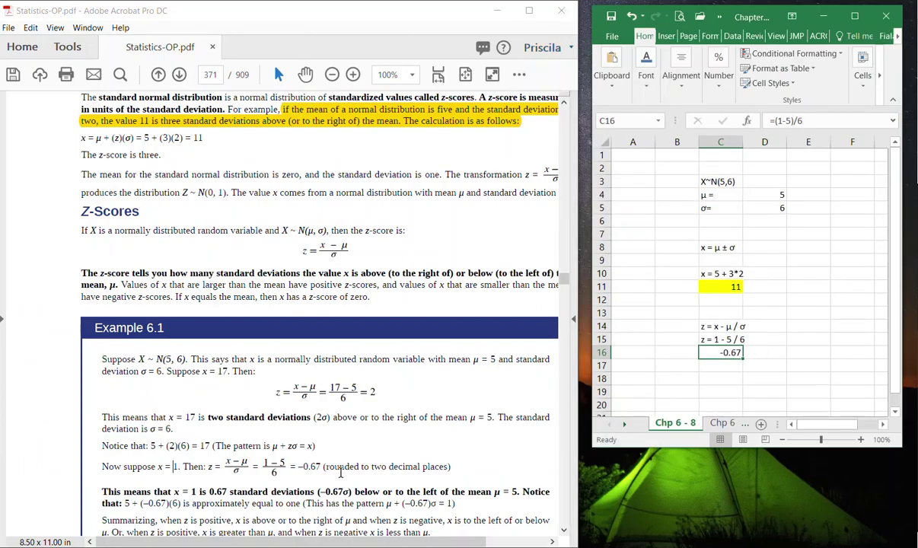
Bring up the workbook's Chp 6 - 10 sheet with the bell curve picture and place its window beside the textbook.
{"action": "key", "text": "super+Down"}
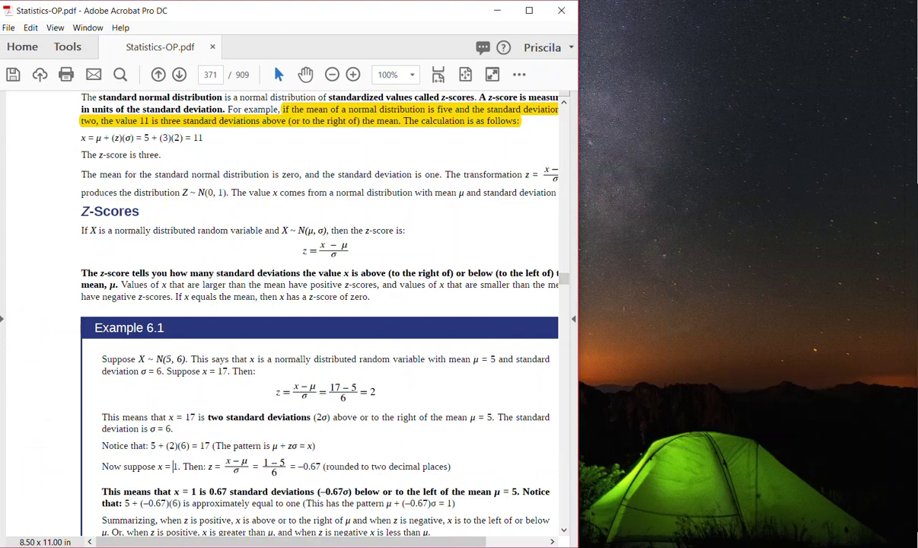
{"action": "key", "text": "alt+Tab"}
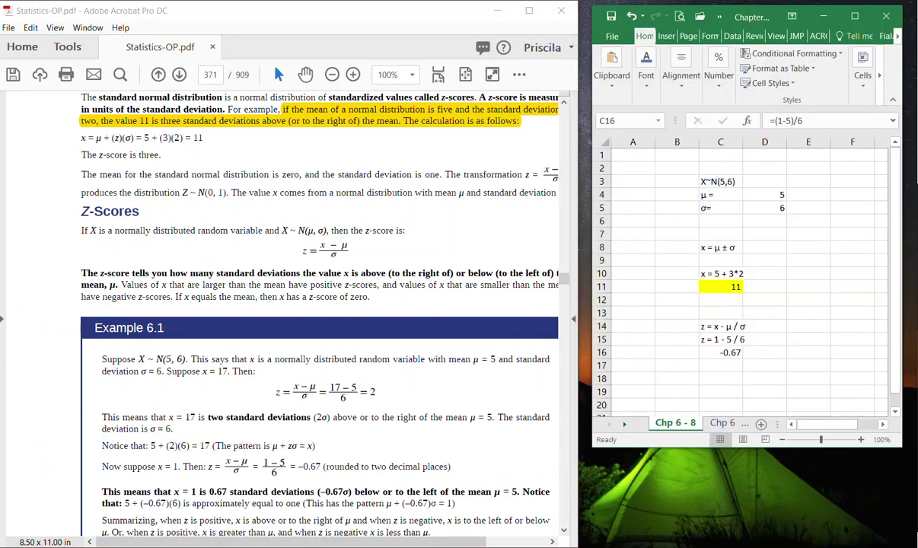
{"action": "key", "text": "super+Up"}
{"action": "left_click", "coordinate": [136, 524]}
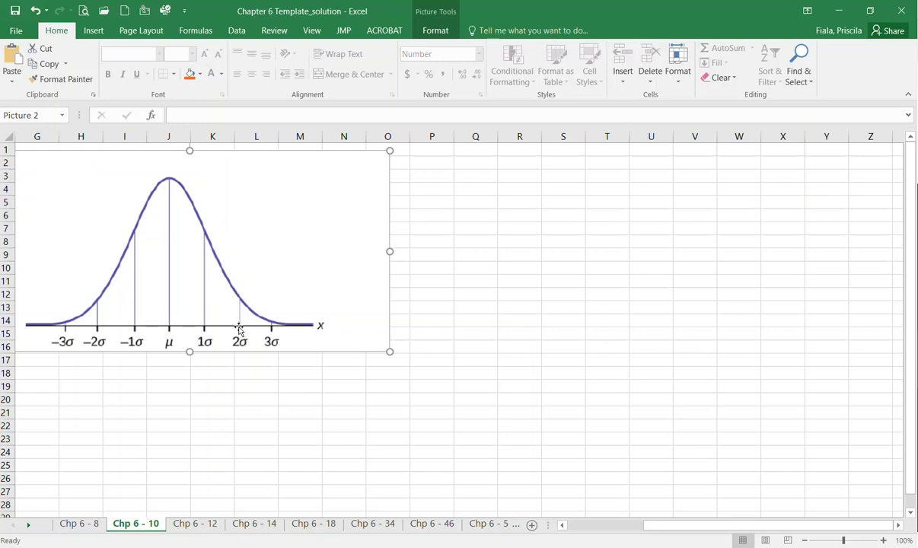
{"action": "left_click", "coordinate": [870, 11]}
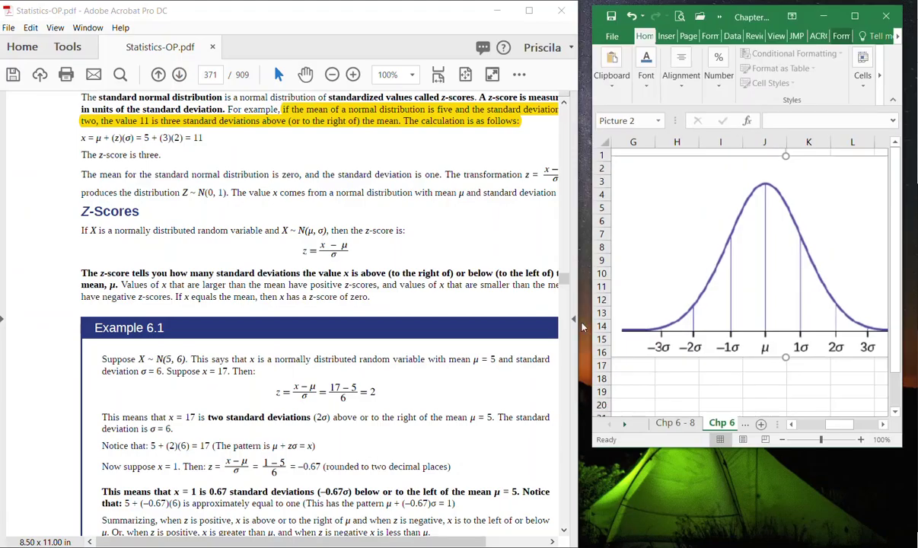
Find Figure 6.3, the bell curve marked in standard deviations, just above Example 6.3 in the textbook.
{"action": "left_click", "coordinate": [568, 319]}
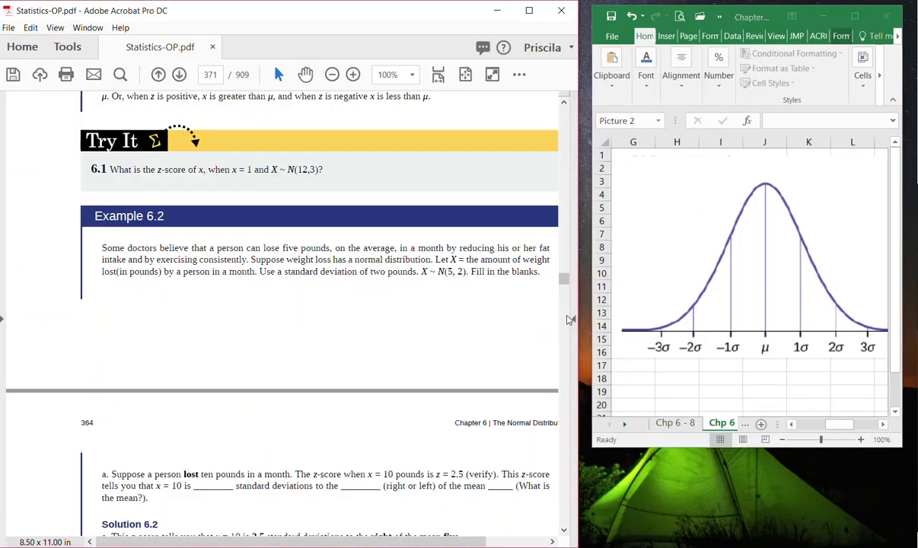
{"action": "left_click", "coordinate": [561, 433]}
{"action": "left_click", "coordinate": [561, 433]}
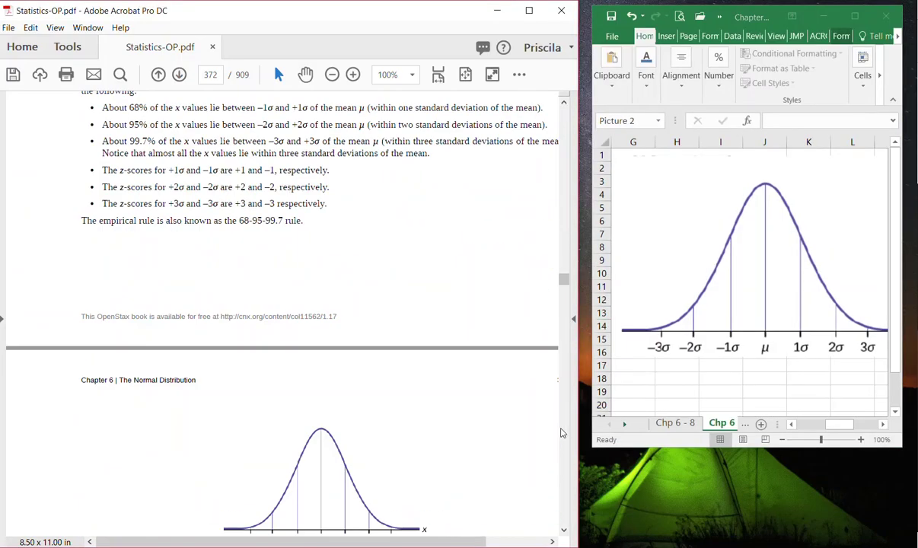
{"action": "left_click", "coordinate": [561, 432]}
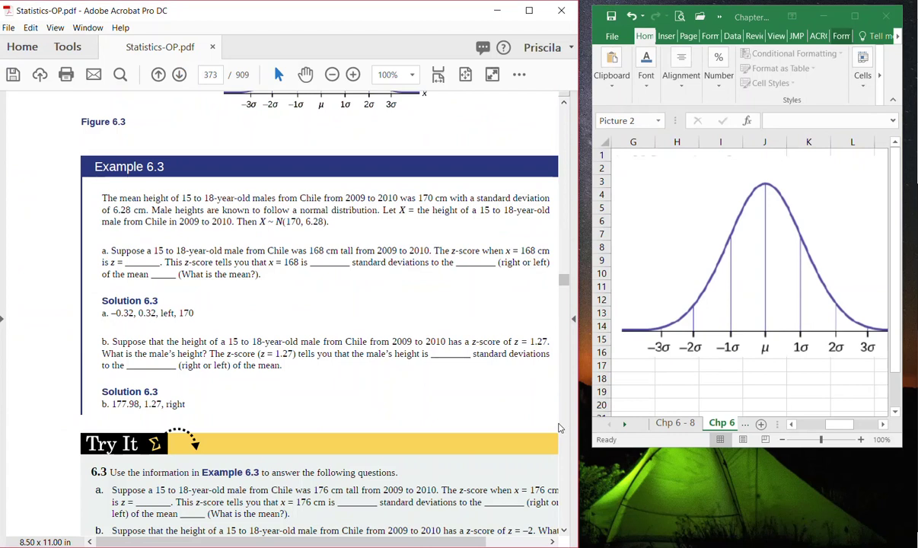
{"action": "left_click", "coordinate": [564, 103]}
{"action": "left_click", "coordinate": [564, 103]}
{"action": "left_click", "coordinate": [564, 103]}
{"action": "left_click", "coordinate": [565, 102]}
{"action": "left_click", "coordinate": [565, 103]}
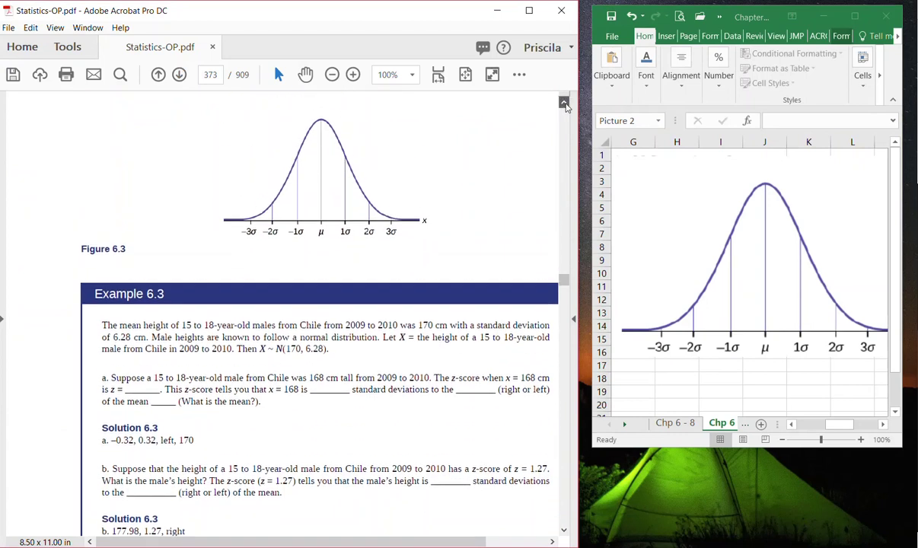
Enlarge the workbook to full screen and select the empty range P7:U18 beside the bell curve picture.
{"action": "left_click_drag", "start_coordinate": [762, 15], "coordinate": [214, 2]}
{"action": "key", "text": "Escape"}
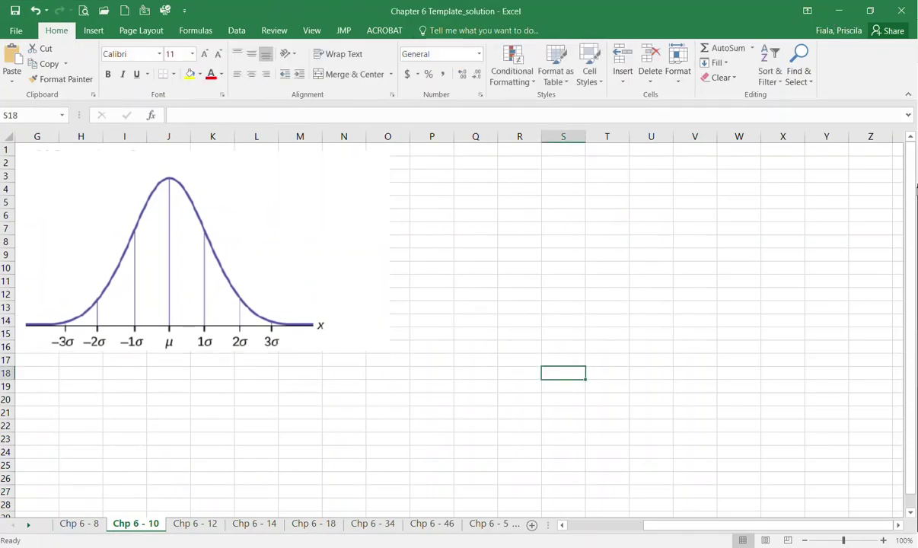
{"action": "left_click", "coordinate": [554, 264]}
{"action": "left_click", "coordinate": [445, 230]}
{"action": "left_click_drag", "start_coordinate": [446, 230], "coordinate": [661, 371]}
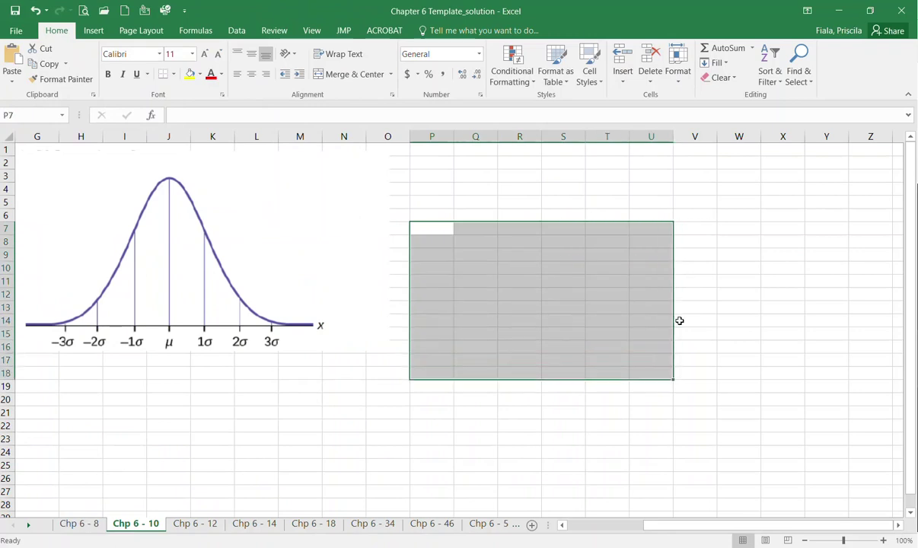
{"action": "left_click", "coordinate": [783, 228]}
{"action": "left_click_drag", "start_coordinate": [466, 202], "coordinate": [670, 385]}
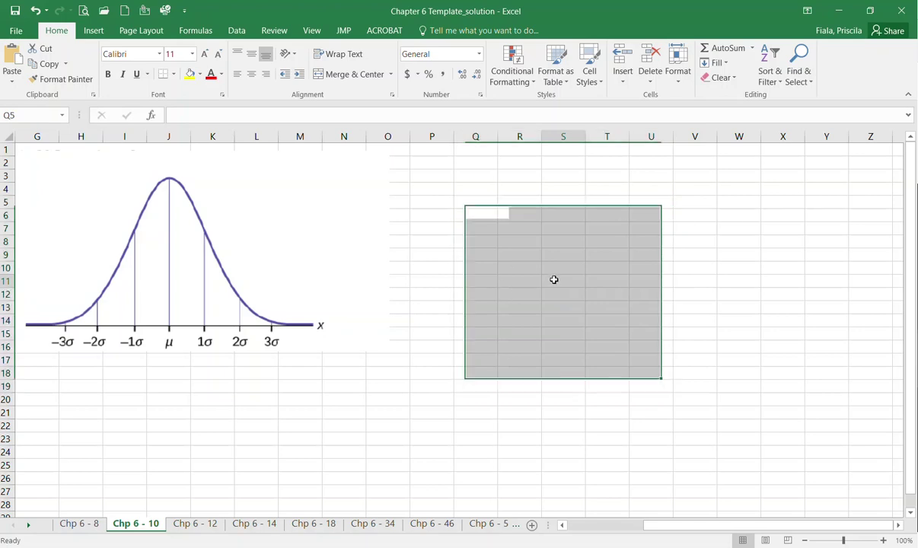
{"action": "left_click", "coordinate": [553, 279]}
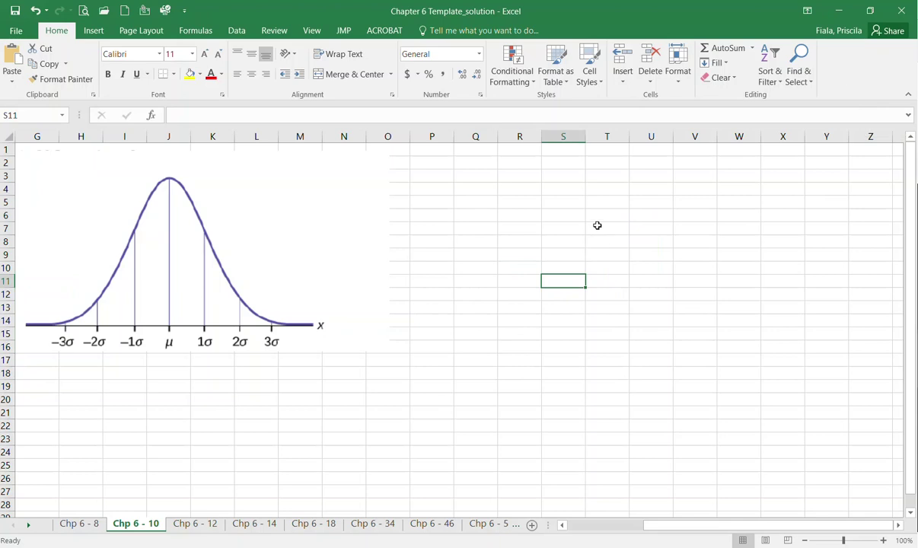
{"action": "left_click_drag", "start_coordinate": [553, 201], "coordinate": [564, 455]}
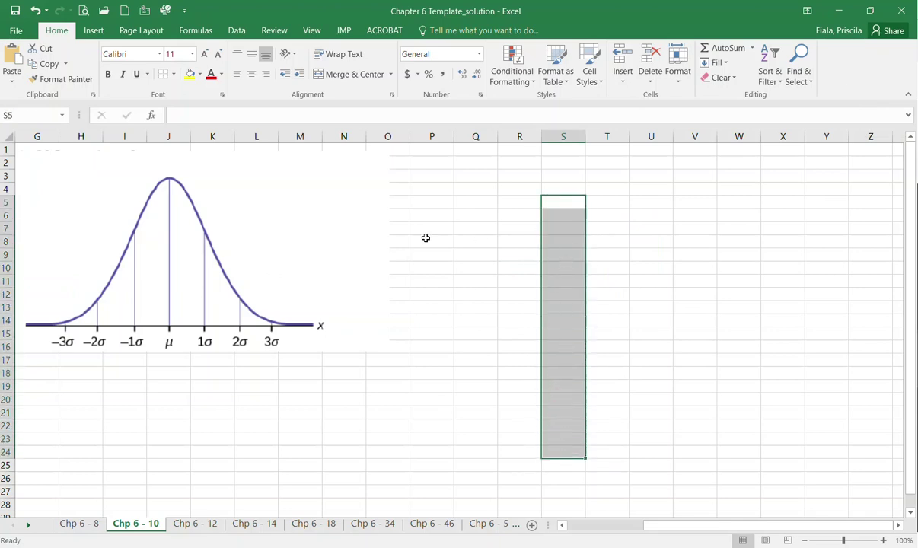
{"action": "left_click", "coordinate": [607, 307]}
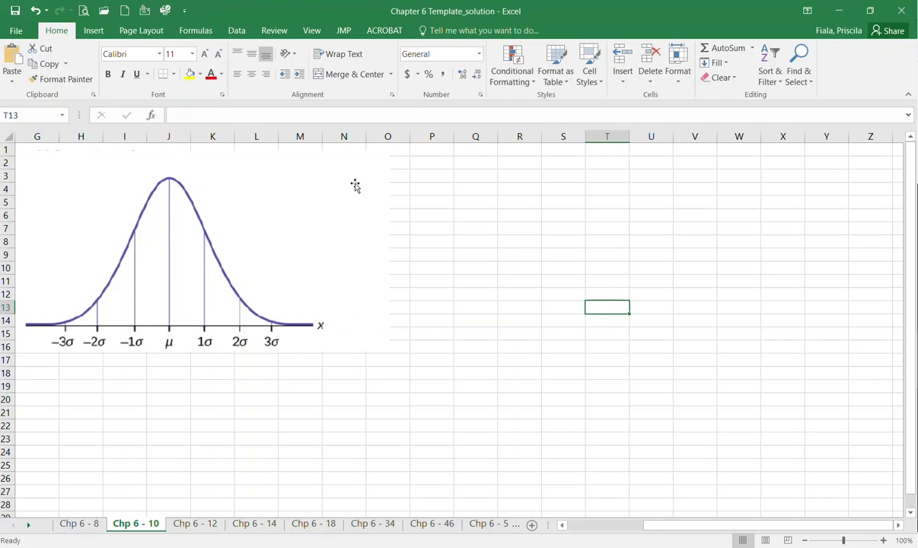
{"action": "left_click", "coordinate": [555, 201]}
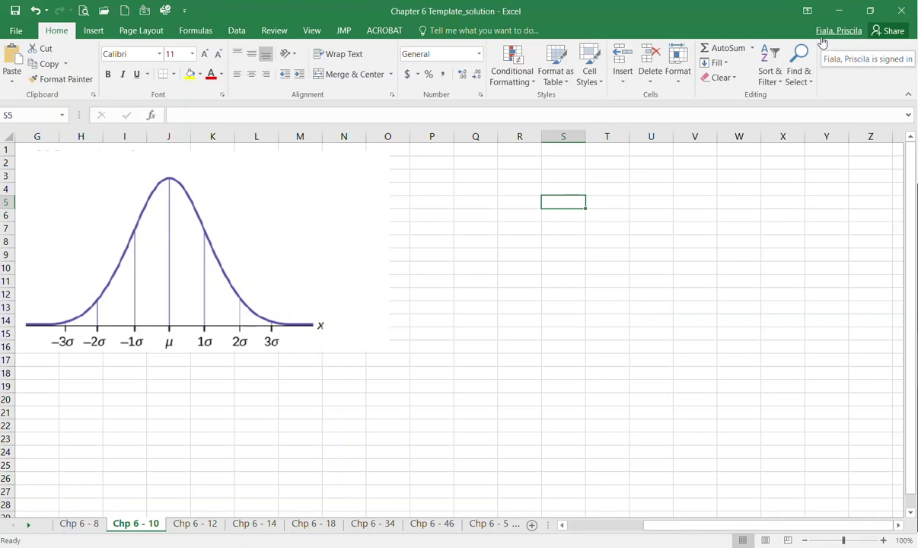
{"action": "left_click", "coordinate": [217, 184]}
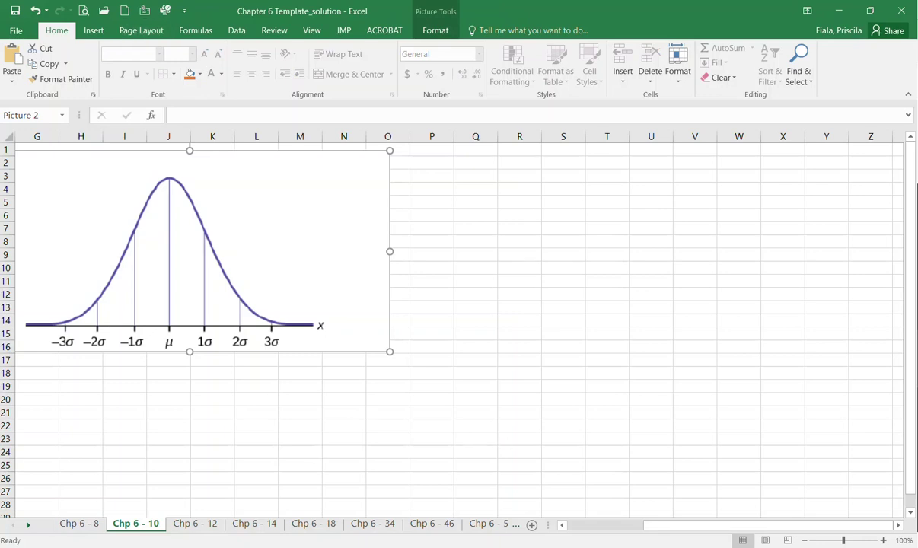
On the Chp 6 - 8 sheet, undo the z-score work and the X~N(5,6) entry, continuing back to cell L22 on Chp 6 - 12.
{"action": "left_click", "coordinate": [83, 524]}
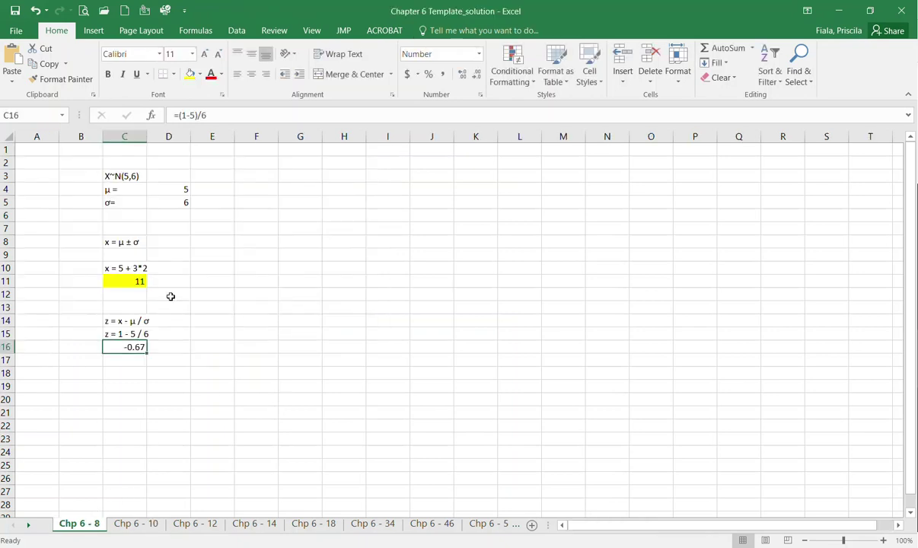
{"action": "left_click", "coordinate": [36, 11]}
{"action": "left_click", "coordinate": [36, 11]}
{"action": "left_click", "coordinate": [36, 11]}
{"action": "left_click", "coordinate": [36, 11]}
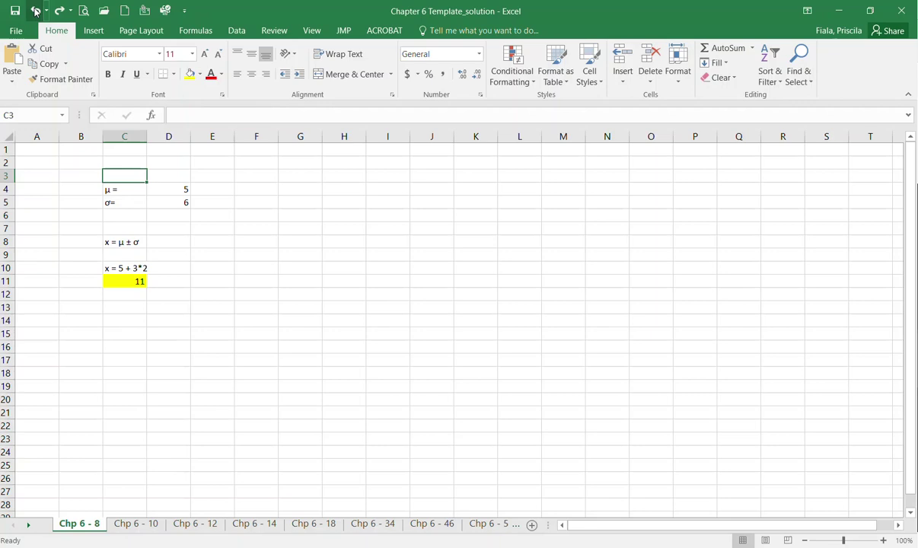
{"action": "left_click", "coordinate": [36, 10]}
{"action": "left_click", "coordinate": [35, 10]}
{"action": "left_click", "coordinate": [36, 10]}
{"action": "left_click", "coordinate": [35, 11]}
{"action": "left_click", "coordinate": [36, 11]}
{"action": "left_click", "coordinate": [36, 11]}
{"action": "left_click", "coordinate": [36, 11]}
{"action": "left_click", "coordinate": [36, 10]}
{"action": "left_click", "coordinate": [36, 11]}
{"action": "left_click", "coordinate": [36, 11]}
{"action": "left_click", "coordinate": [36, 11]}
{"action": "left_click", "coordinate": [36, 11]}
{"action": "left_click", "coordinate": [36, 11]}
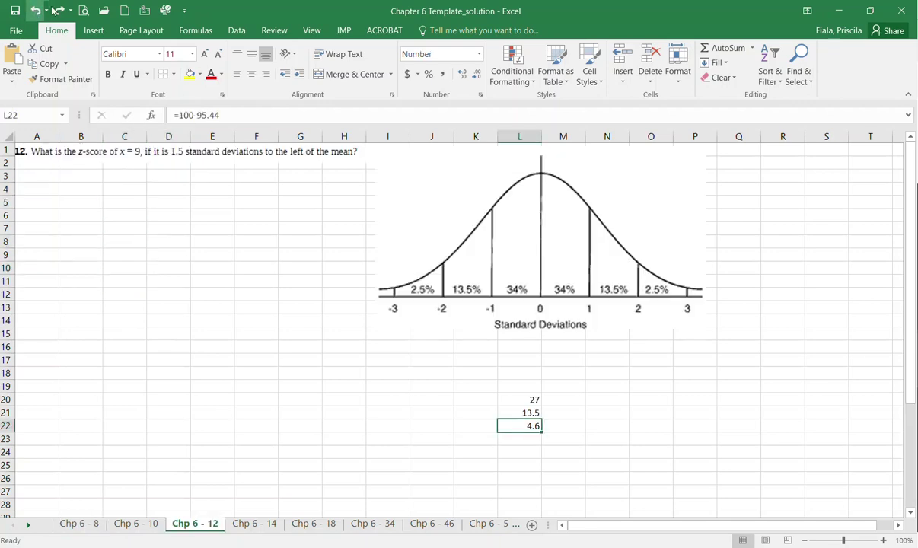